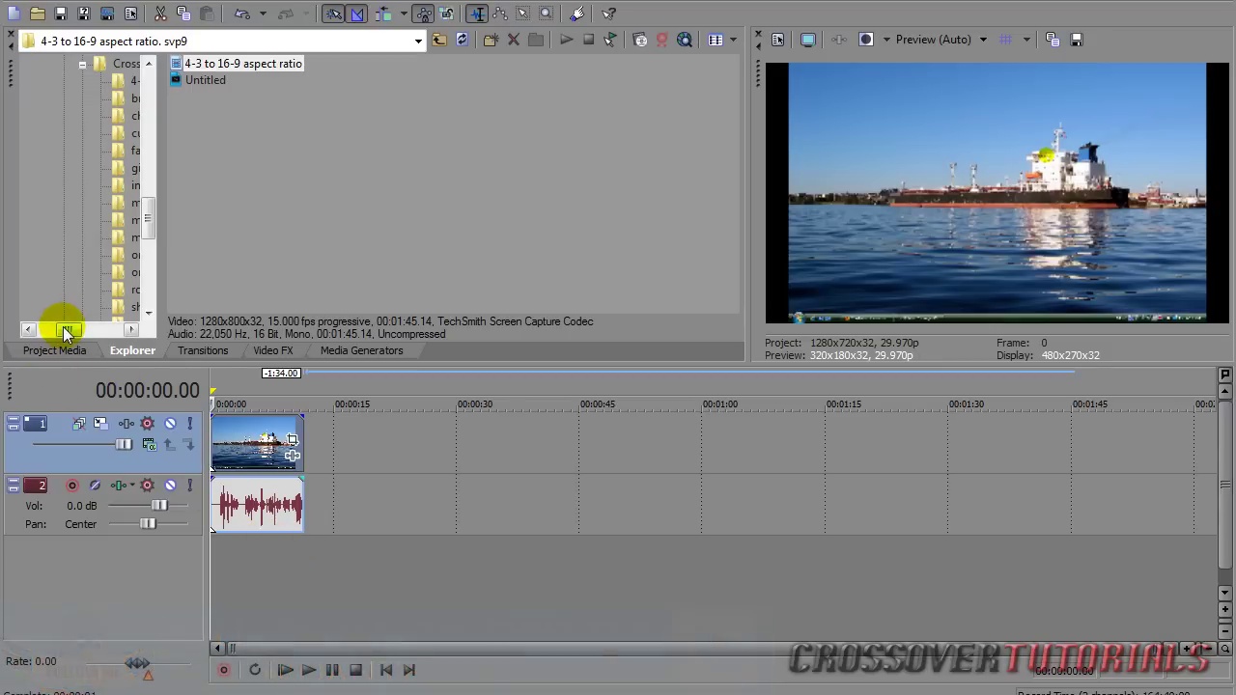
Start a Render As of the project with Windows Media Video V11 (*.wmv) as the format.
{"action": "left_click_drag", "start_coordinate": [65, 331], "coordinate": [81, 334]}
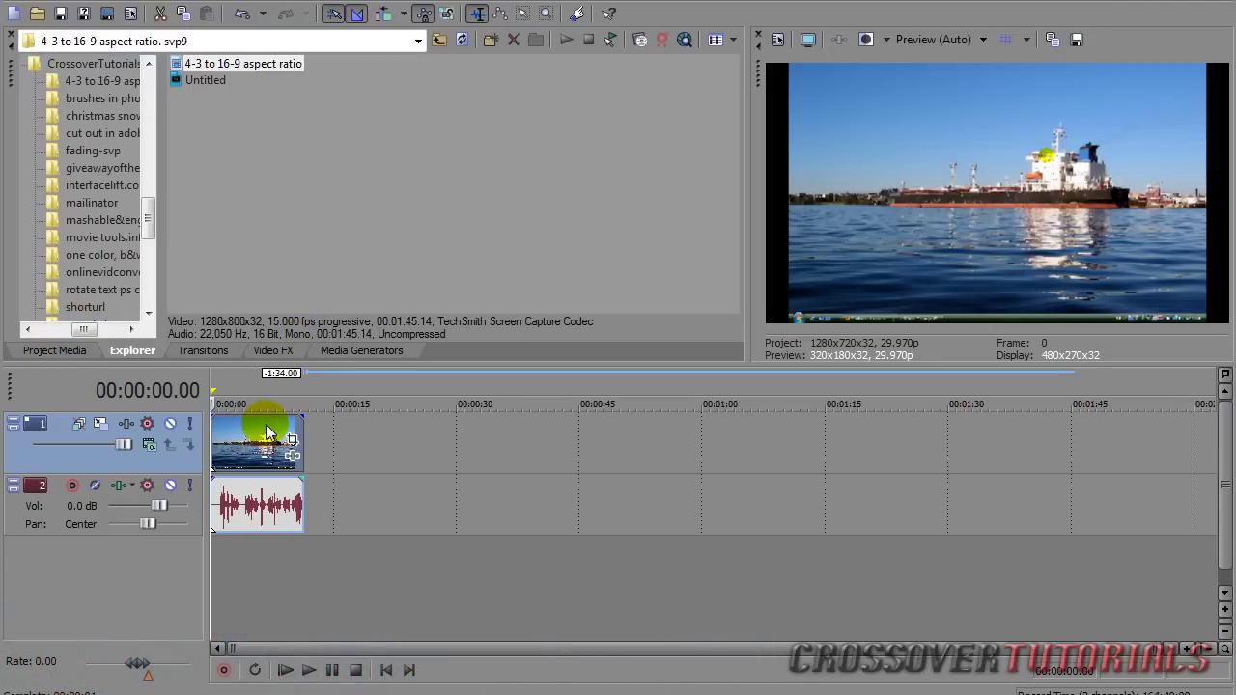
{"action": "left_click", "coordinate": [11, 2]}
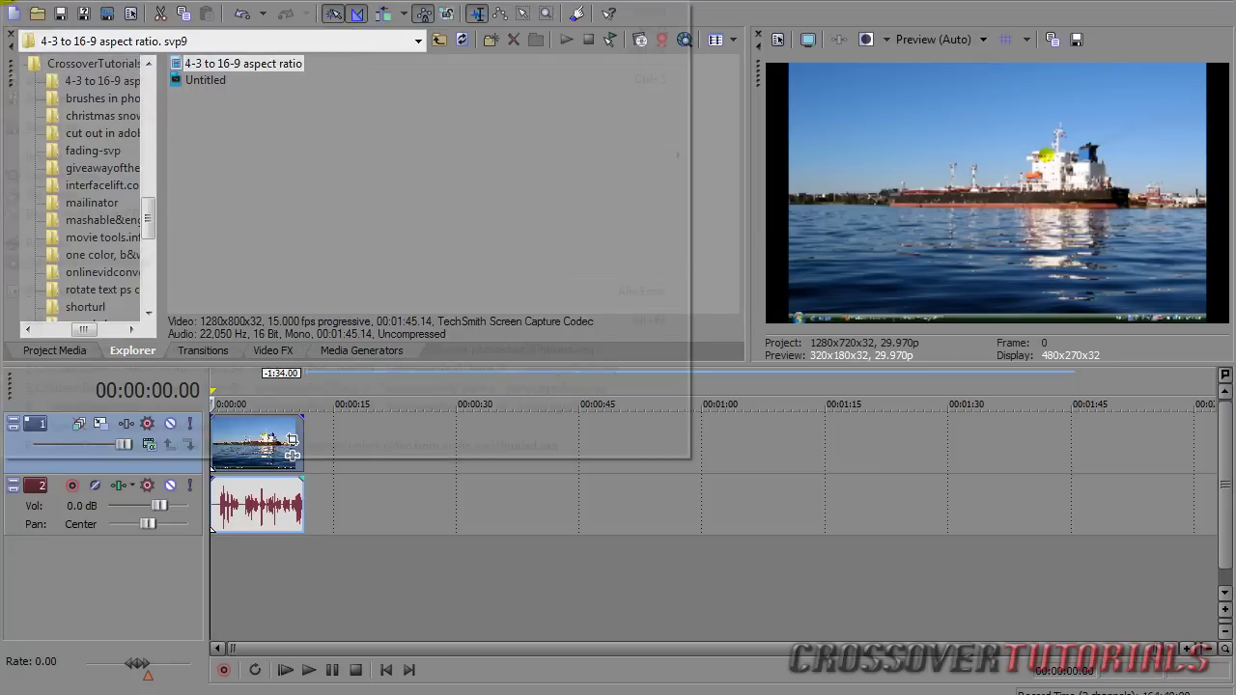
{"action": "left_click", "coordinate": [54, 124]}
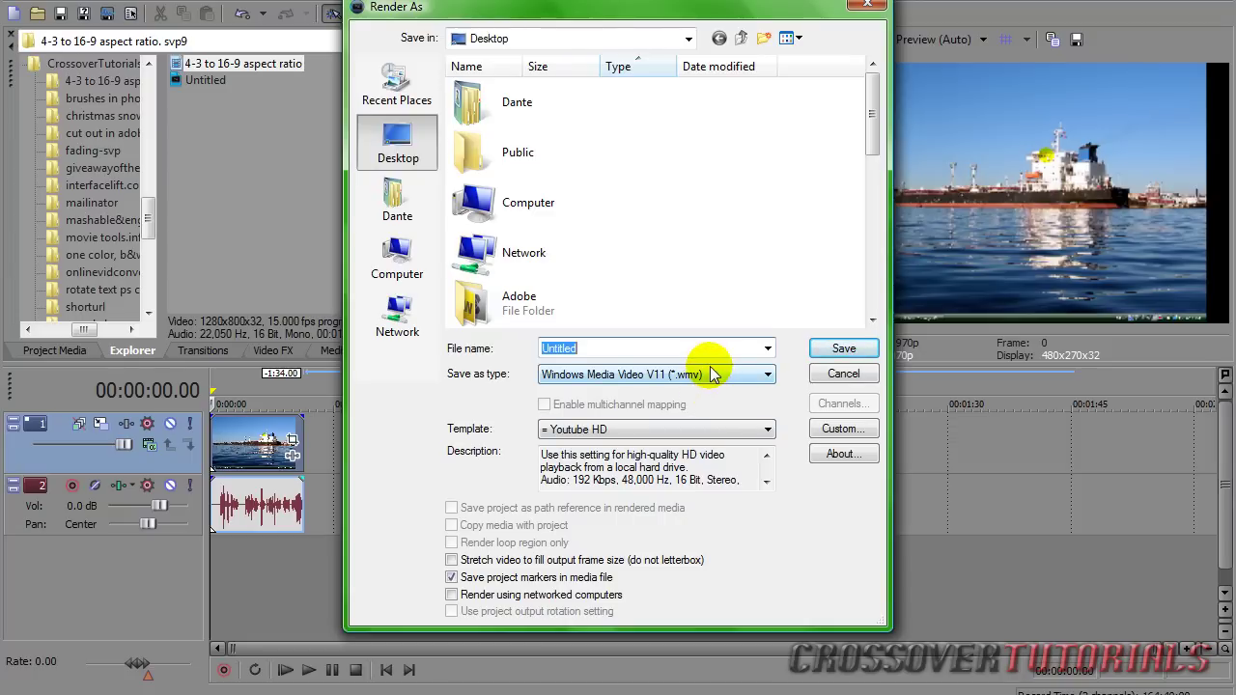
{"action": "left_click", "coordinate": [626, 374]}
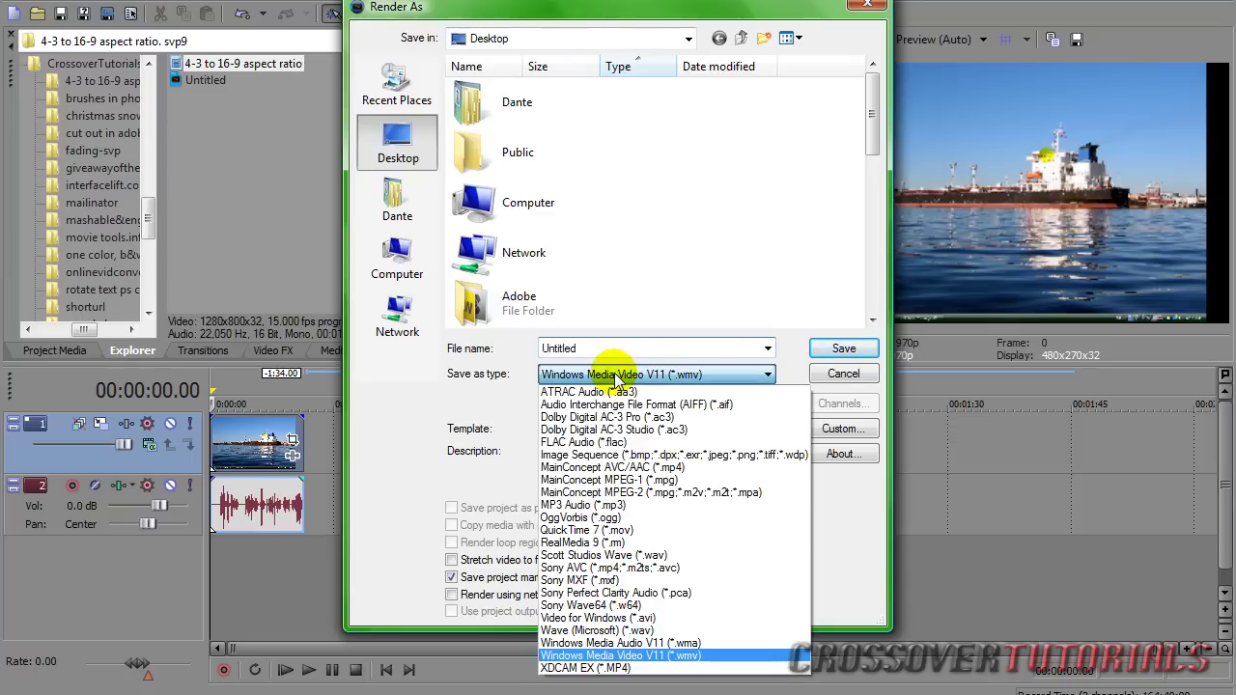
{"action": "left_click", "coordinate": [581, 657]}
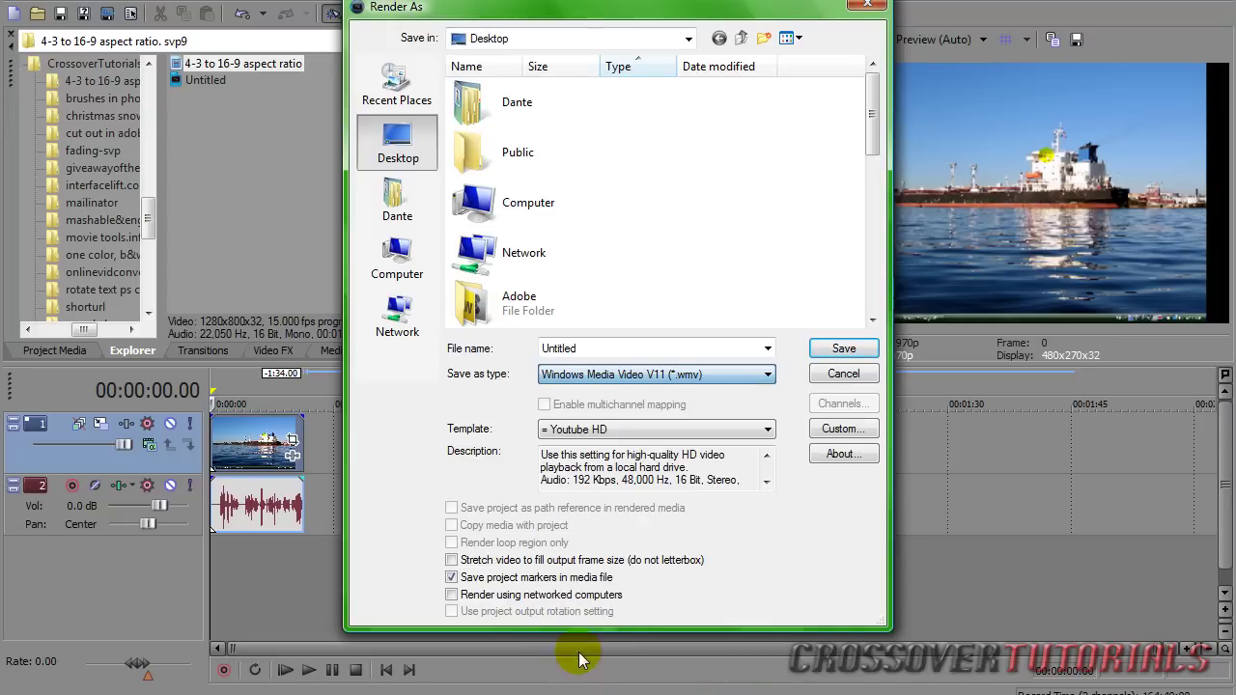
Select the 6 Mbps HD 720-30p Video template and view its custom settings.
{"action": "left_click", "coordinate": [665, 431]}
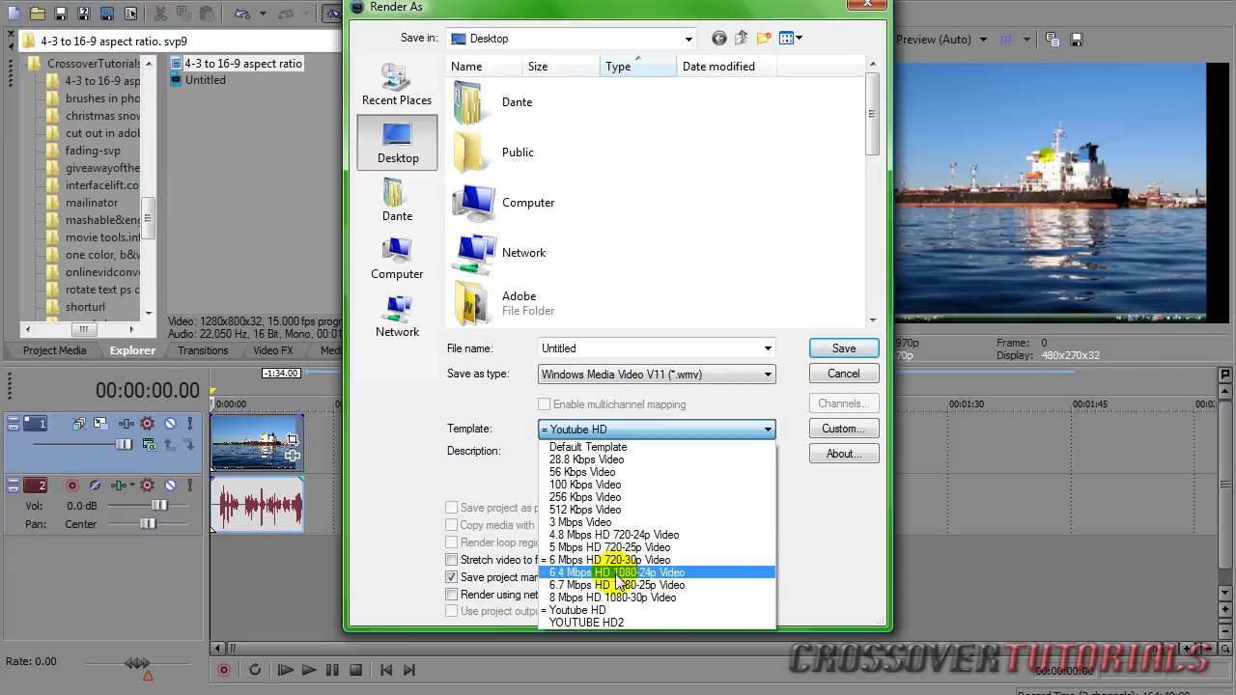
{"action": "left_click", "coordinate": [599, 562]}
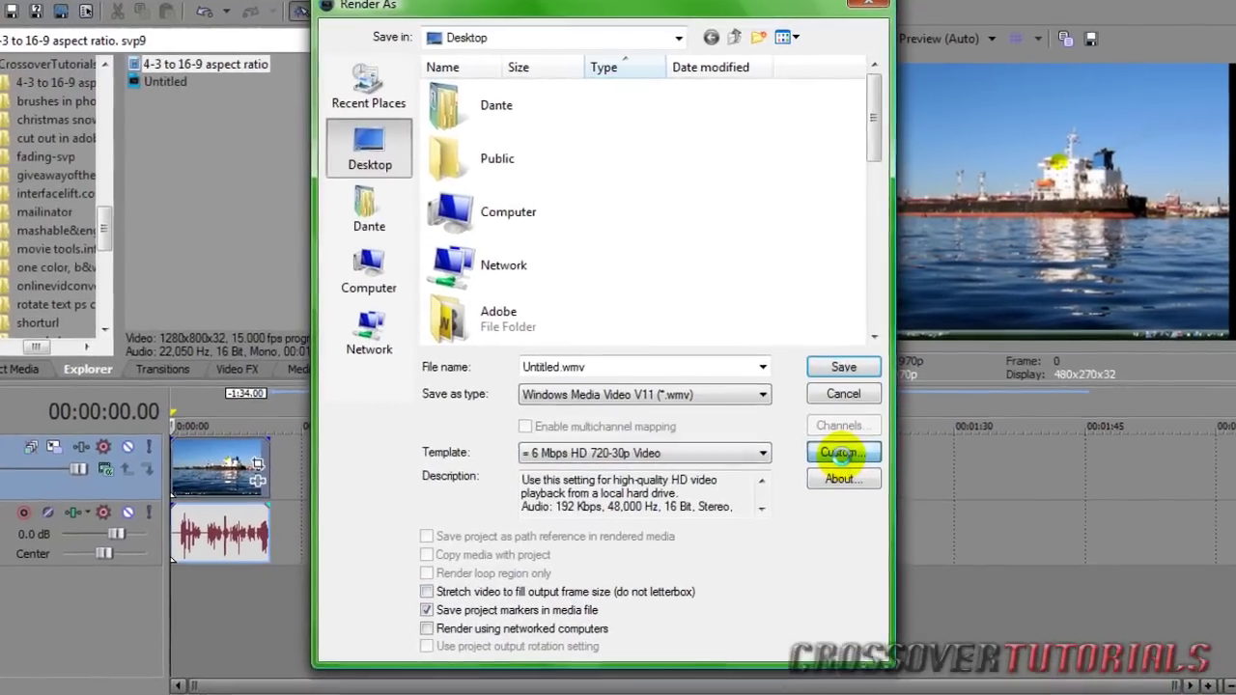
{"action": "left_click", "coordinate": [840, 445]}
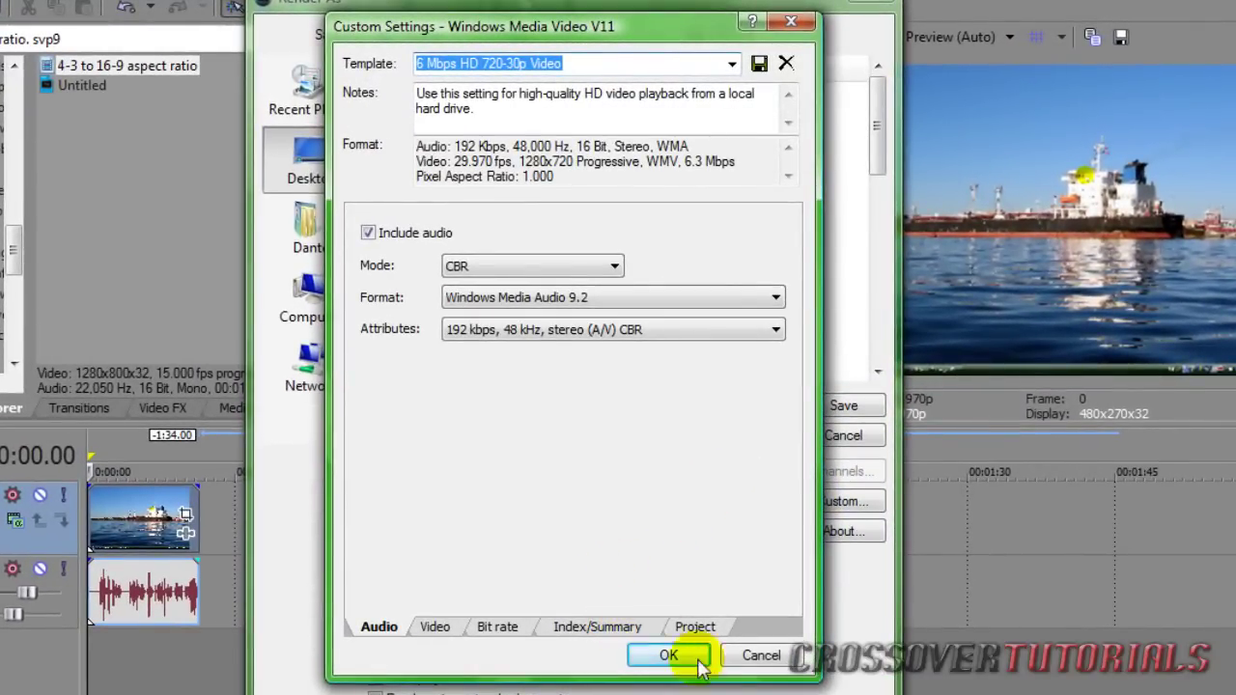
Switch the render template to the saved Youtube HD template and open its custom settings.
{"action": "left_click", "coordinate": [761, 656]}
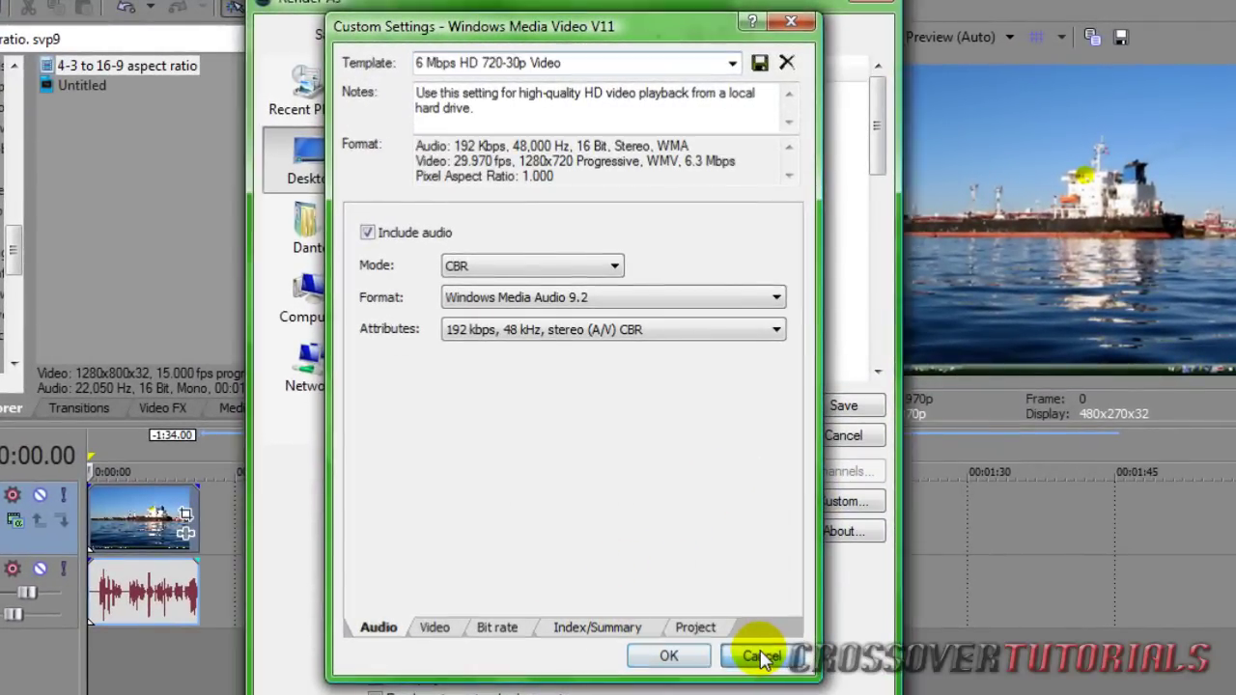
{"action": "left_click", "coordinate": [616, 502]}
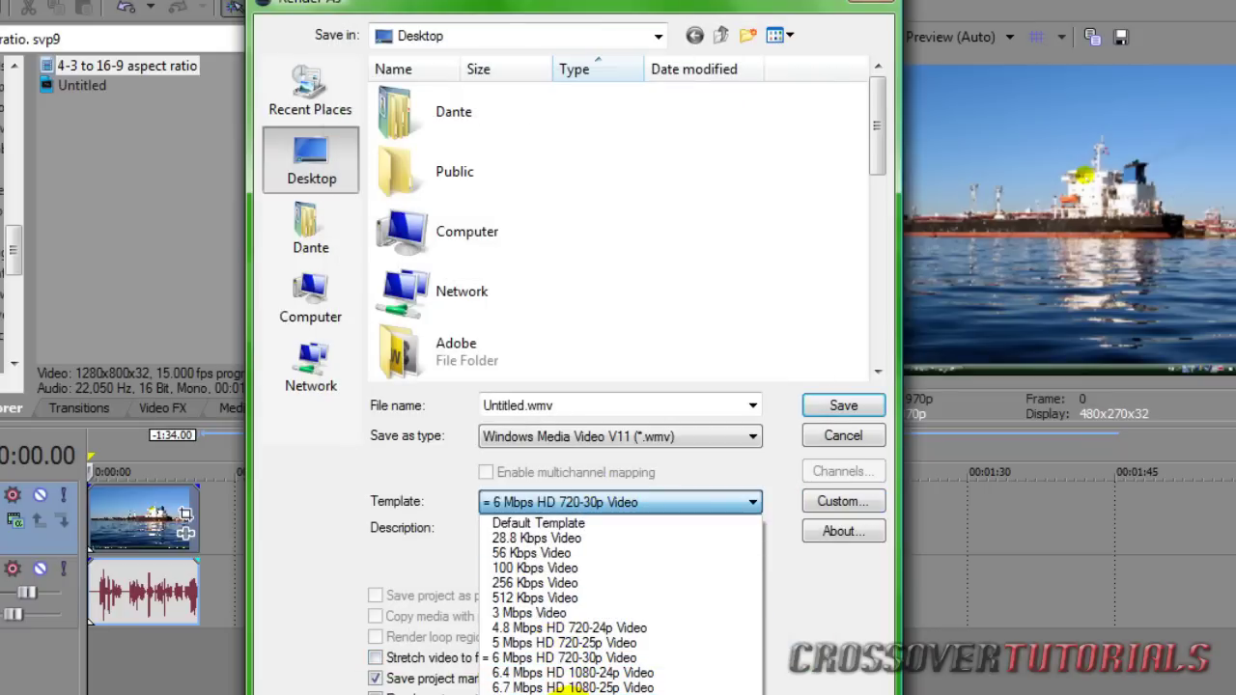
{"action": "left_click", "coordinate": [580, 687]}
{"action": "left_click", "coordinate": [819, 505]}
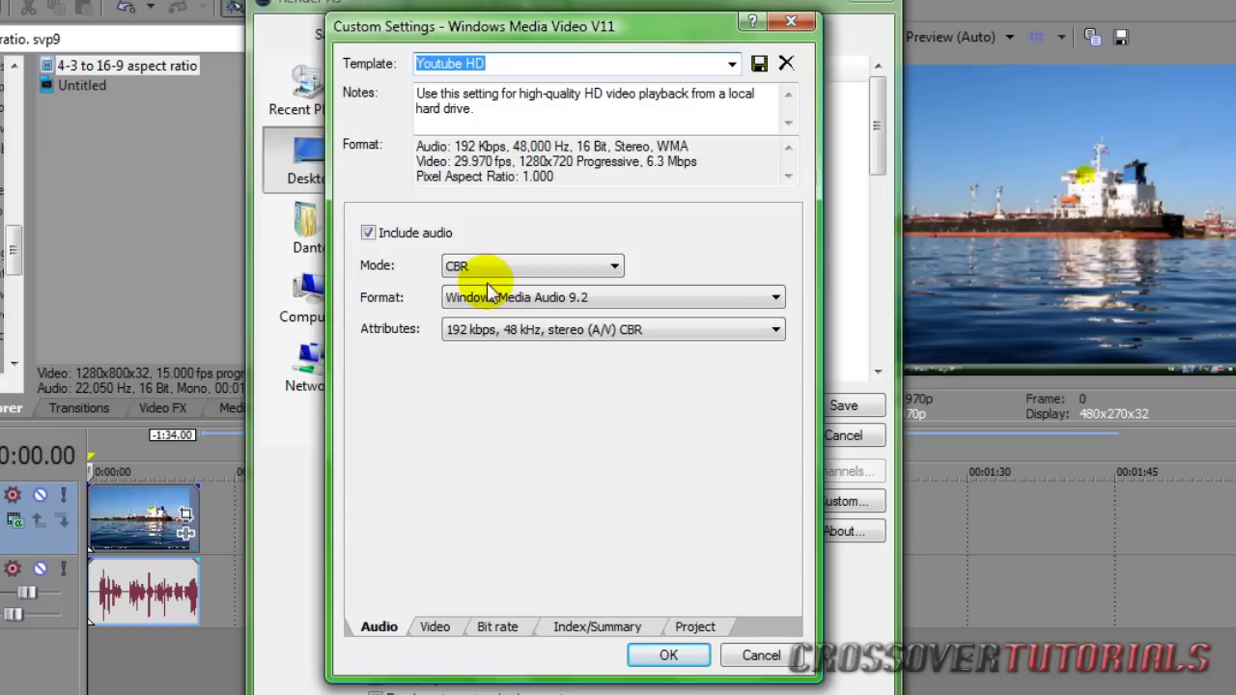
Keep the Youtube HD audio mode at CBR, then move to the video settings.
{"action": "left_click", "coordinate": [459, 267]}
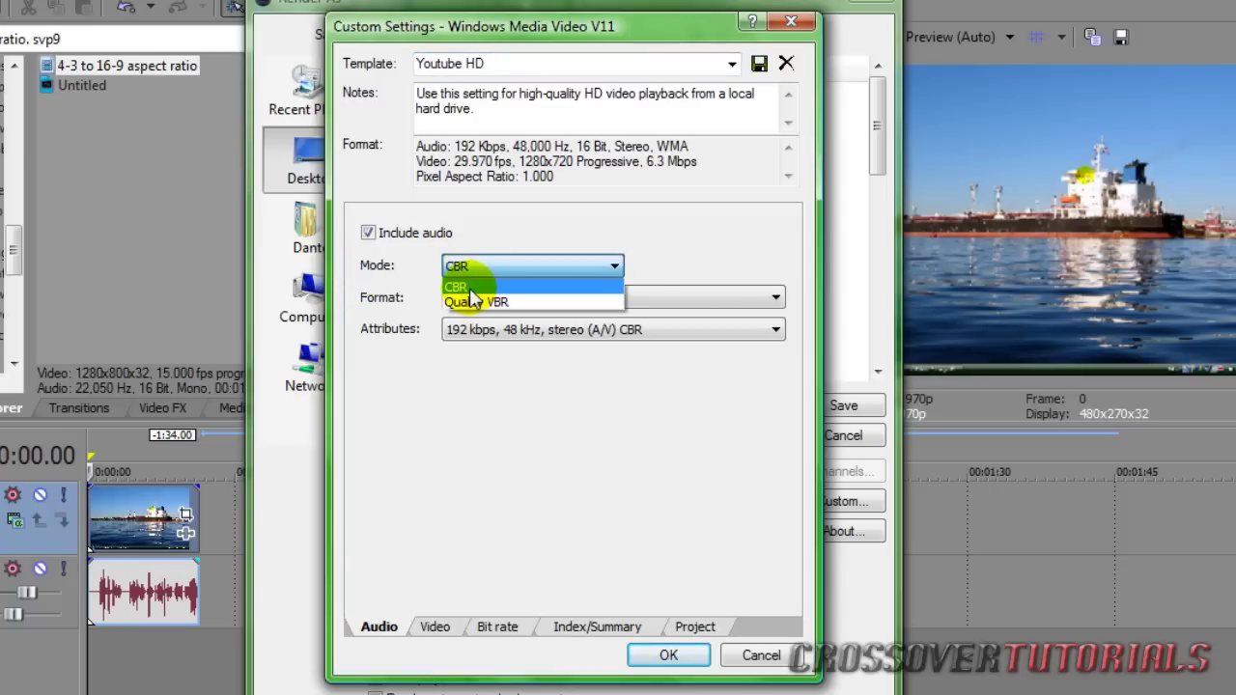
{"action": "left_click", "coordinate": [459, 287]}
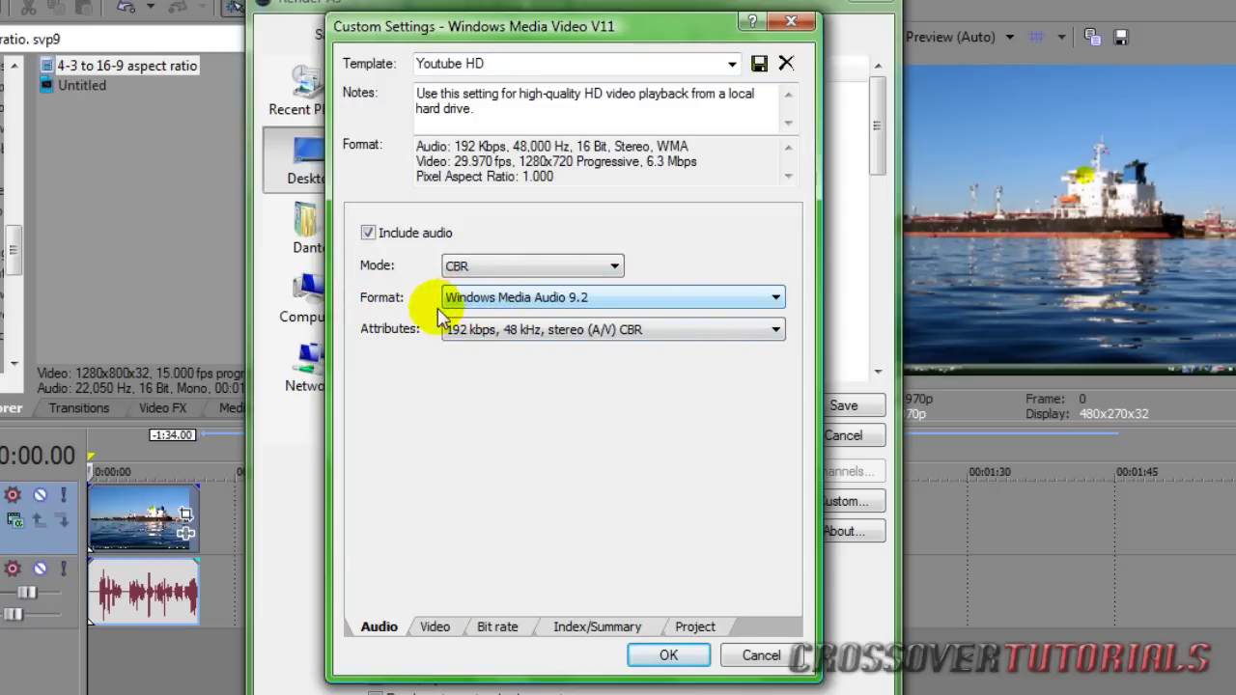
{"action": "left_click", "coordinate": [436, 627]}
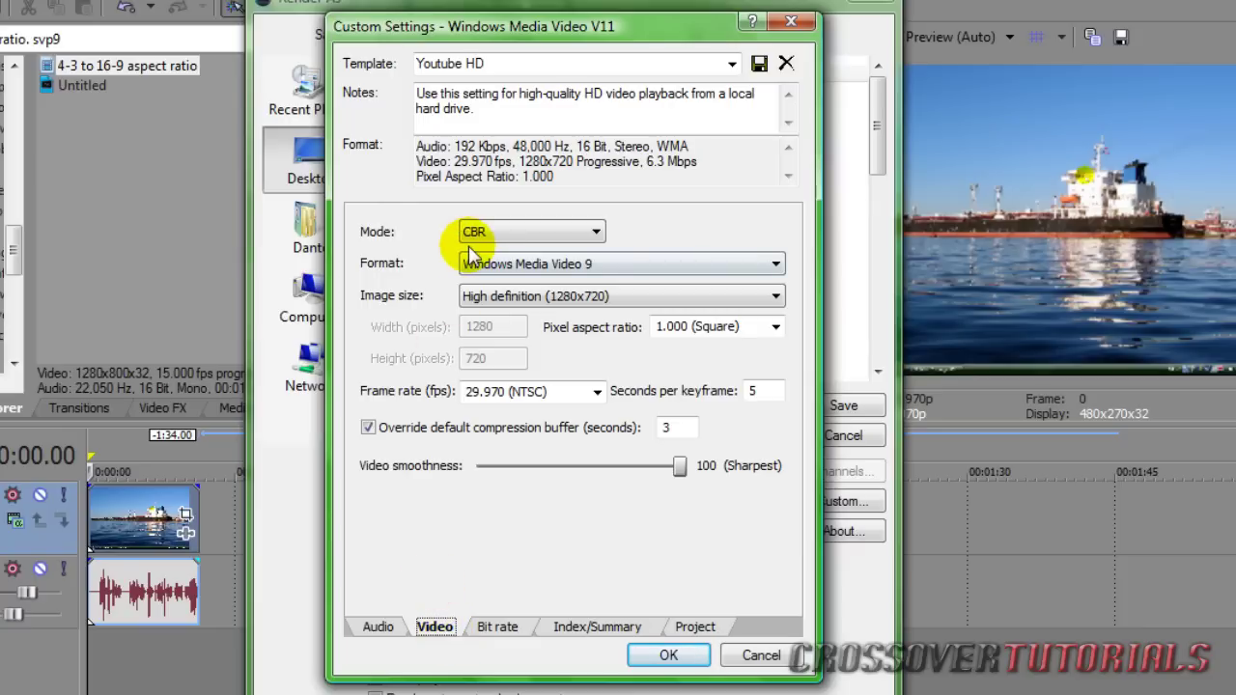
Keep the High definition 1280x720 image size and 29.970 (NTSC) frame rate.
{"action": "left_click", "coordinate": [470, 297]}
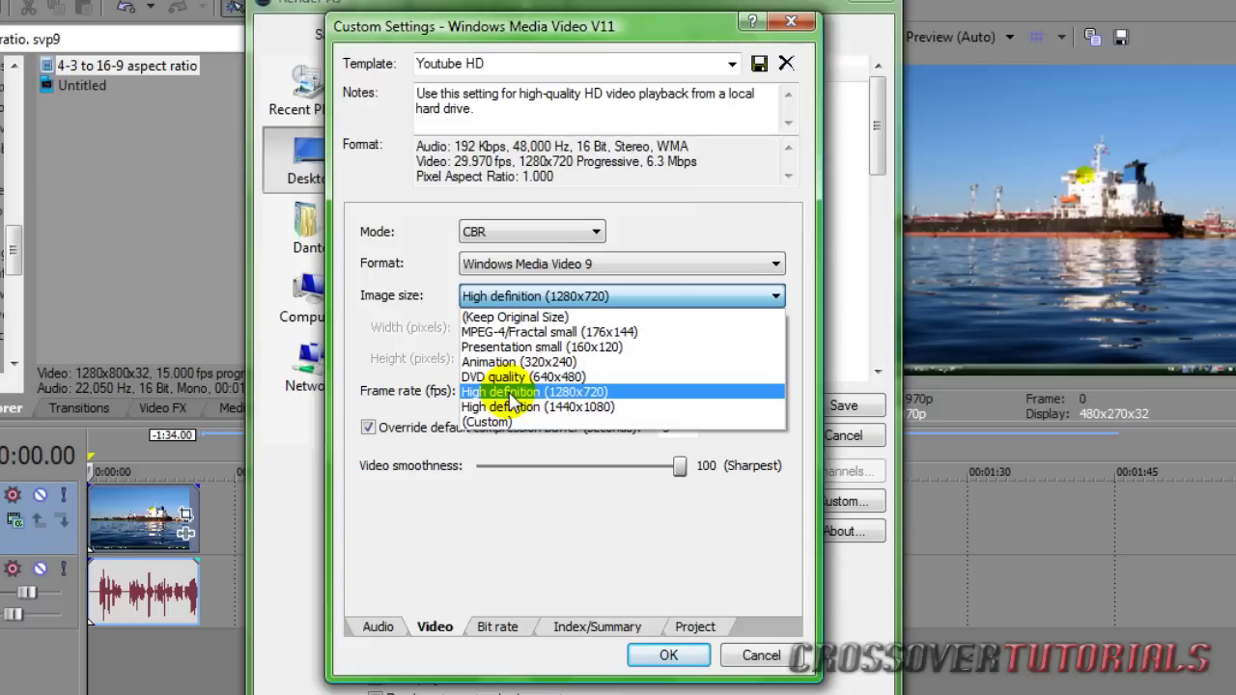
{"action": "left_click", "coordinate": [510, 394]}
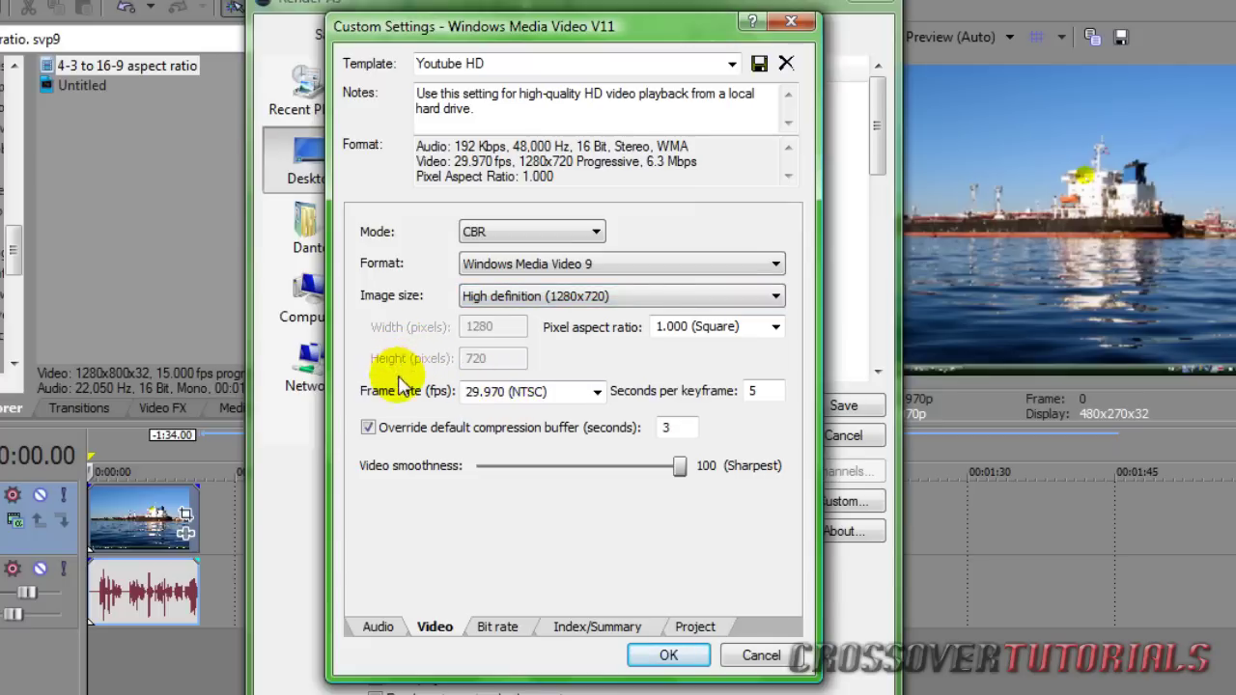
{"action": "left_click_drag", "start_coordinate": [466, 392], "coordinate": [536, 394]}
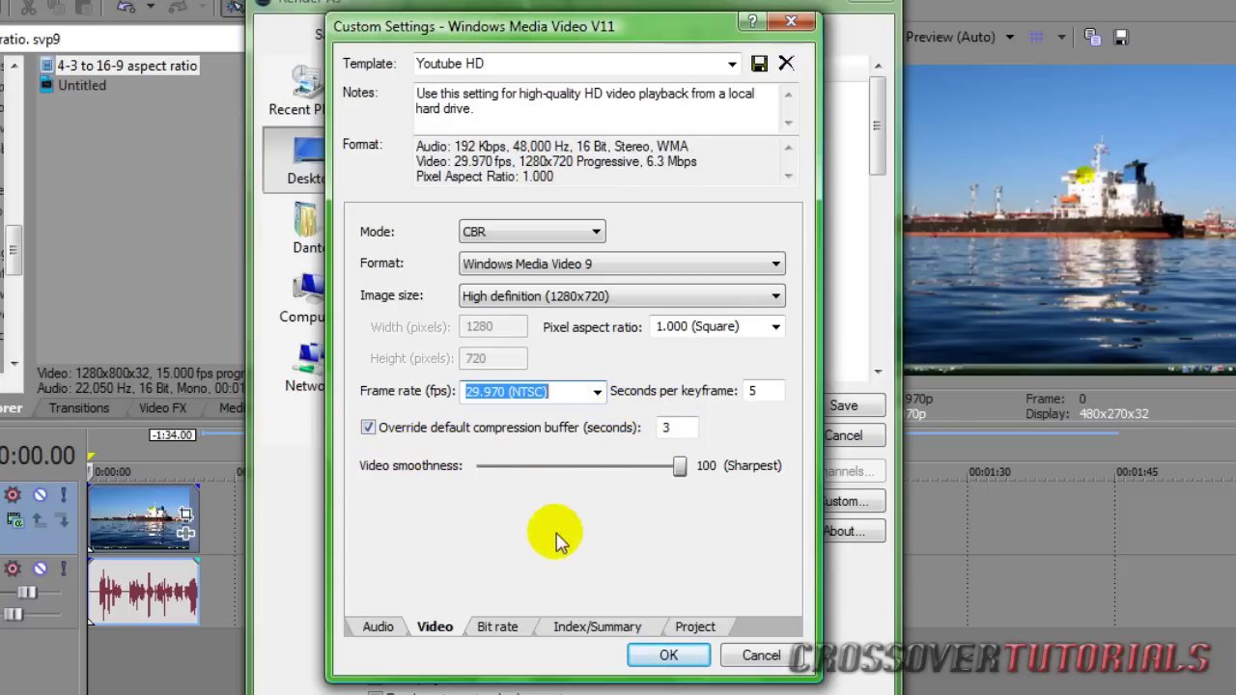
Review bit rate, index and rendering quality settings, the audio settings, and the template name.
{"action": "left_click", "coordinate": [514, 630]}
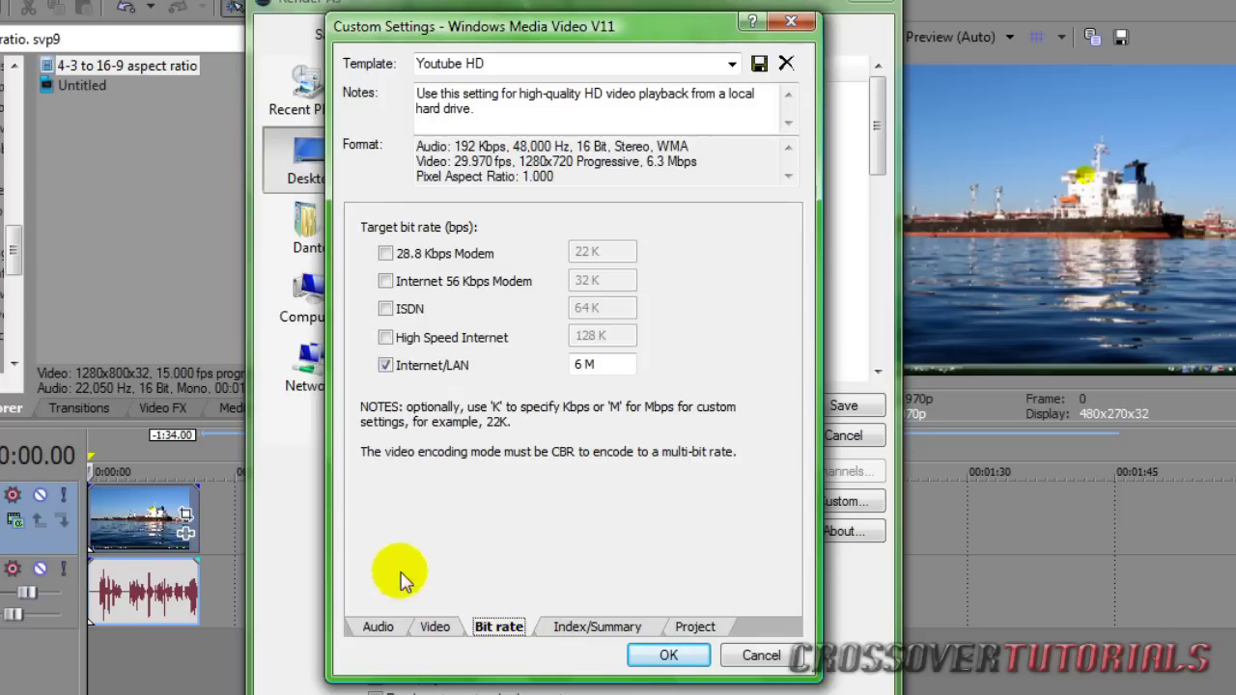
{"action": "left_click", "coordinate": [602, 630]}
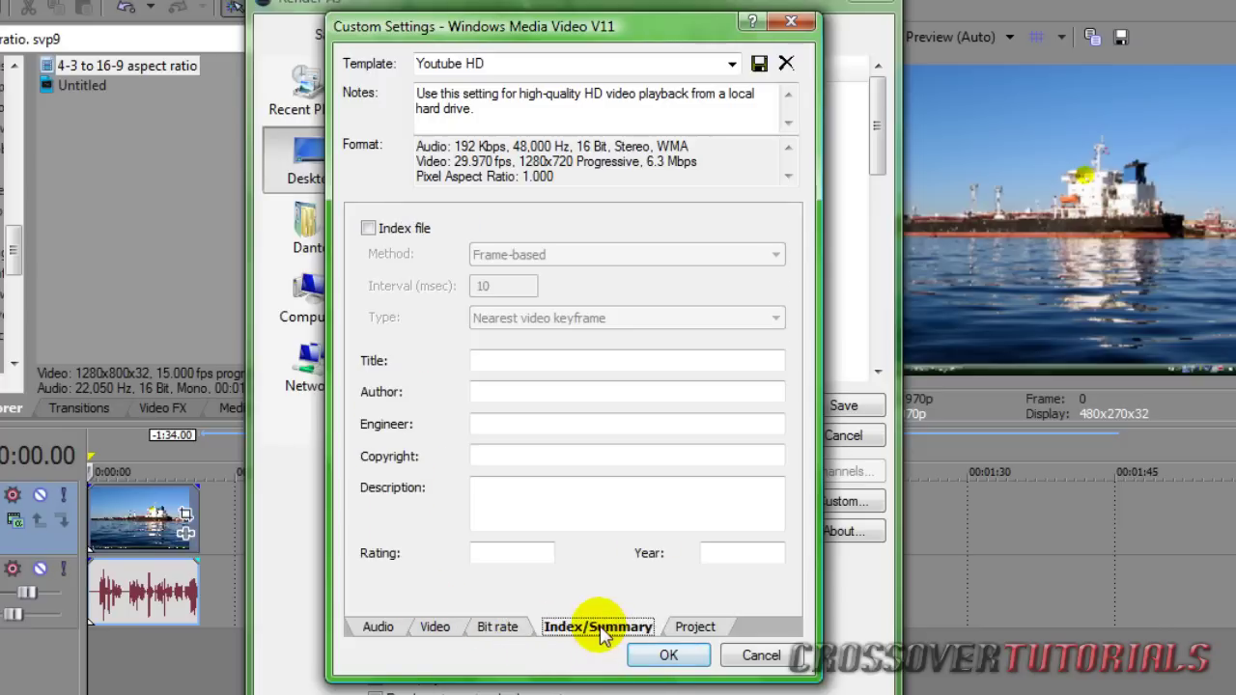
{"action": "left_click", "coordinate": [718, 635]}
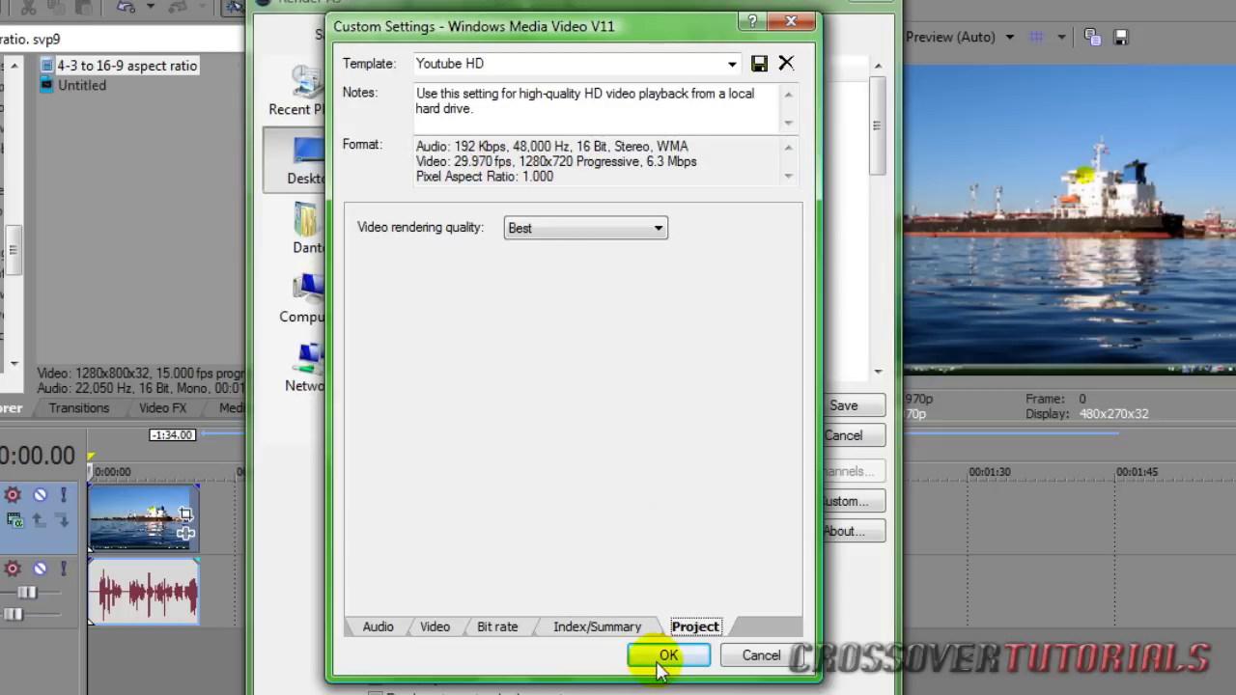
{"action": "left_click", "coordinate": [375, 627]}
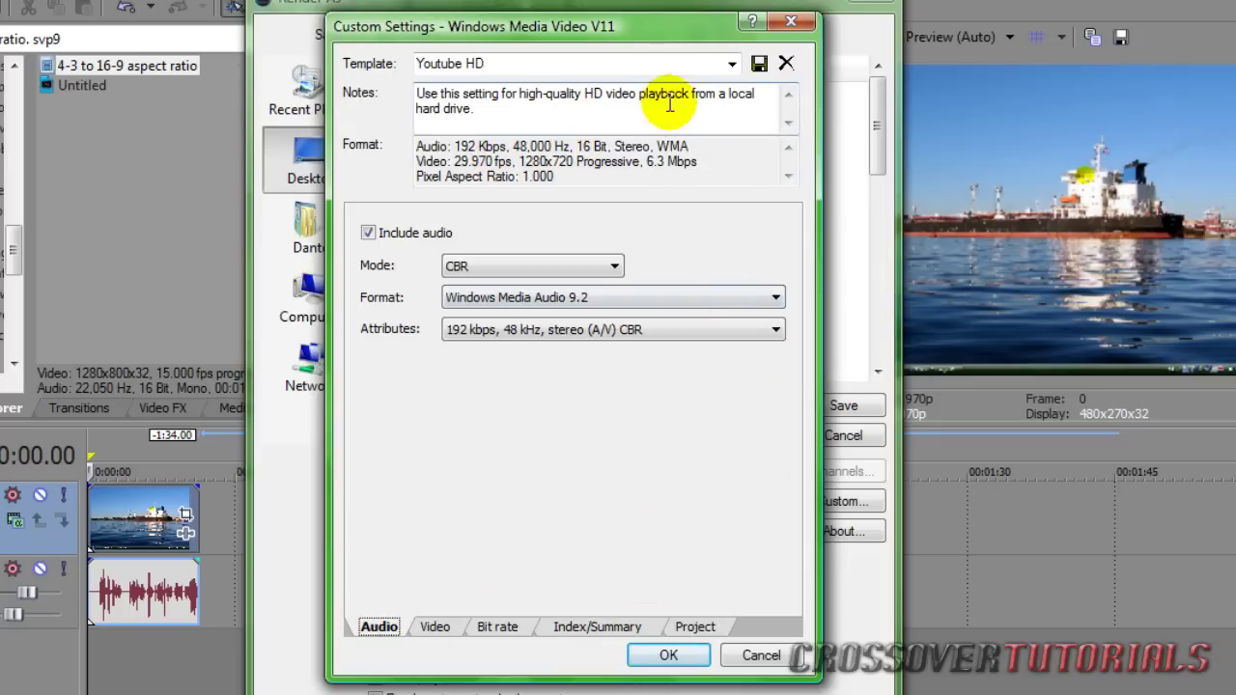
{"action": "left_click_drag", "start_coordinate": [510, 63], "coordinate": [346, 66]}
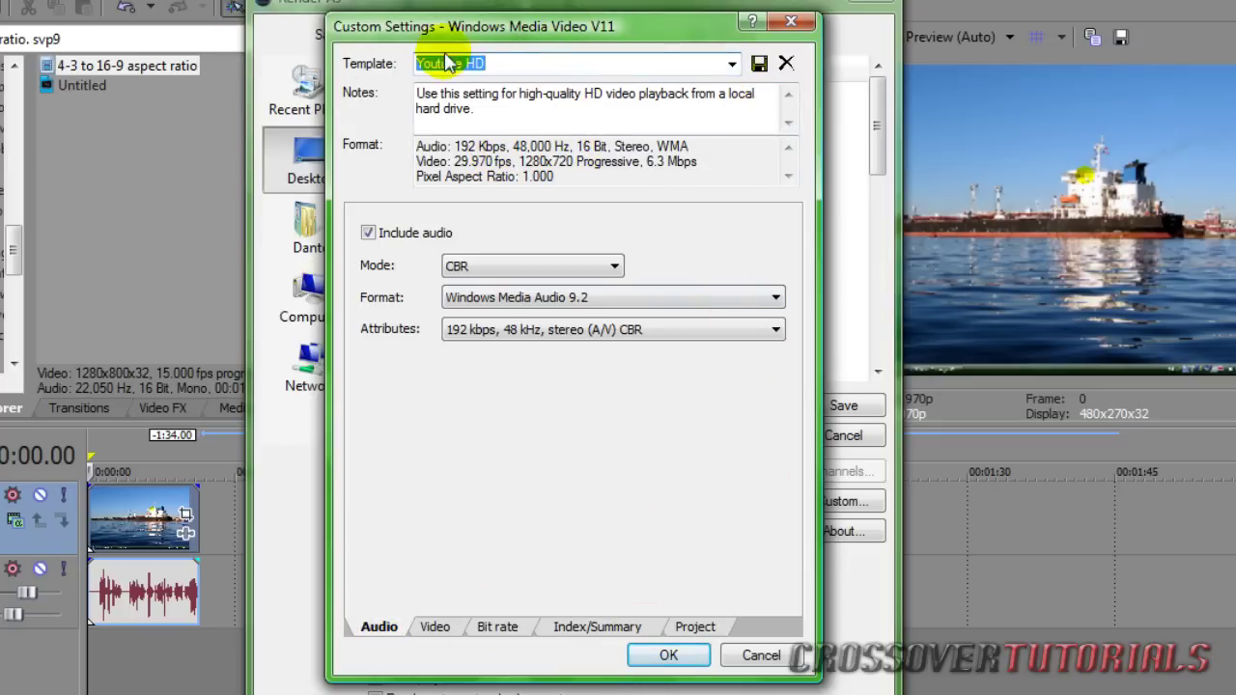
Compare against the 6 Mbps HD 720-30p Video template's custom settings.
{"action": "left_click", "coordinate": [791, 21]}
{"action": "left_click", "coordinate": [521, 502]}
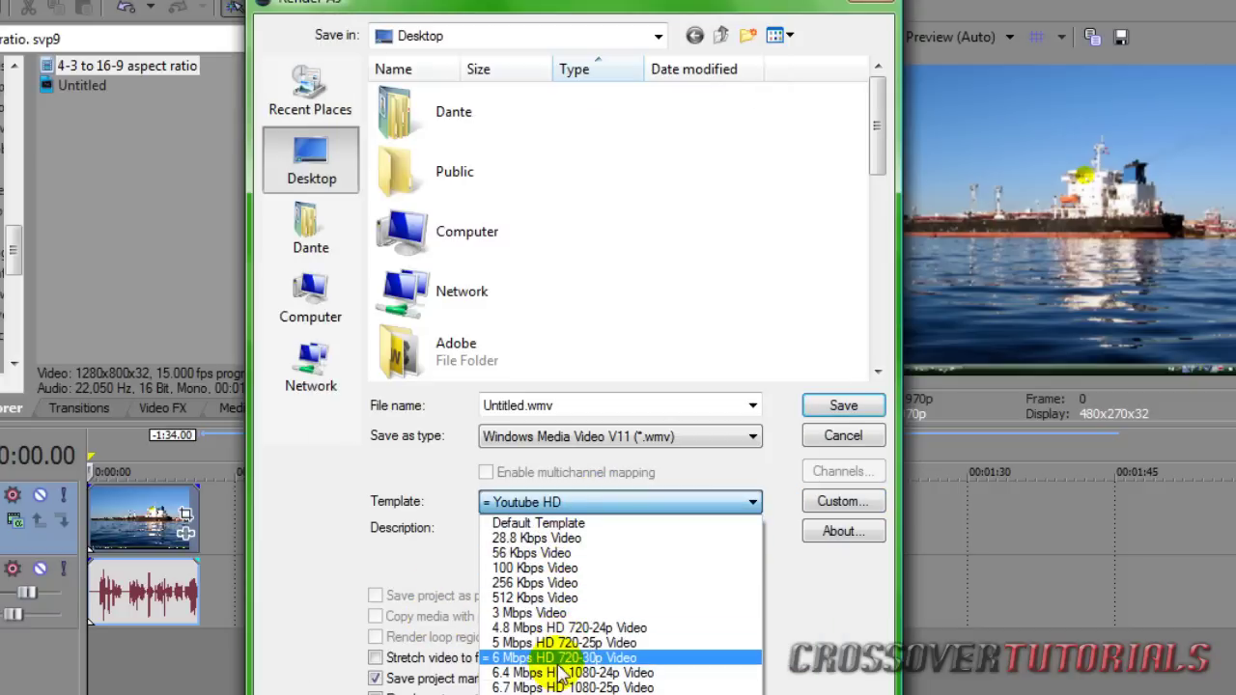
{"action": "left_click", "coordinate": [565, 658]}
{"action": "left_click", "coordinate": [840, 501]}
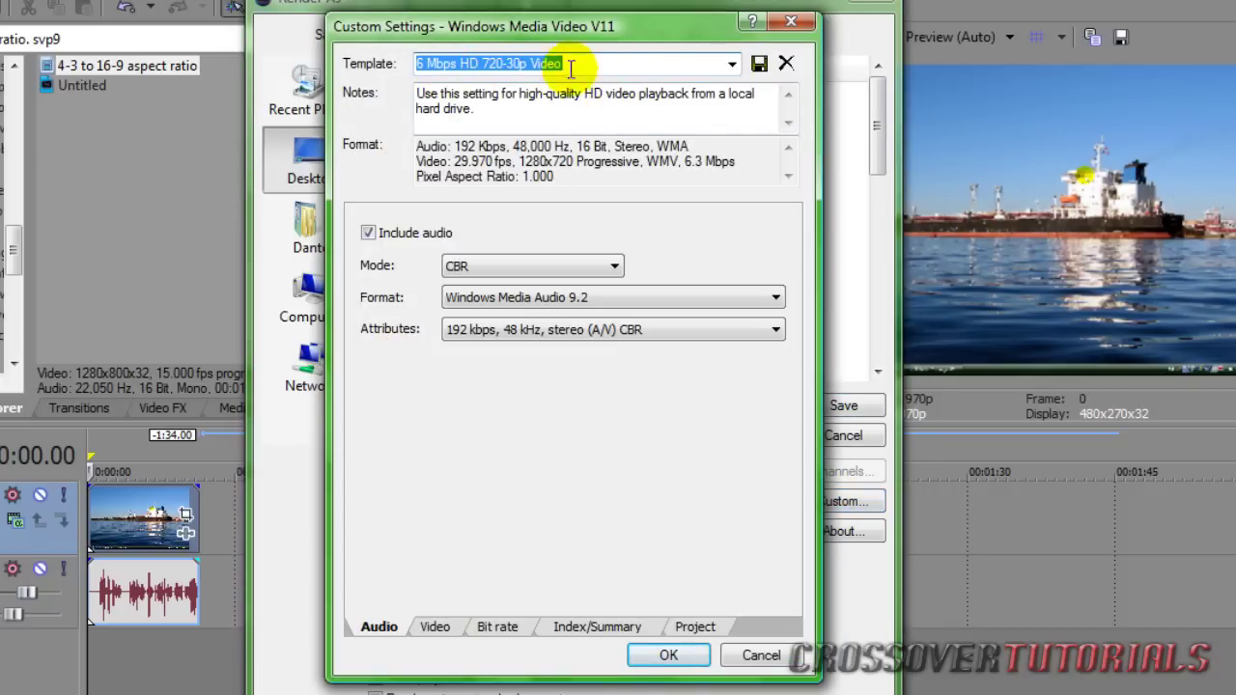
{"action": "left_click", "coordinate": [789, 25]}
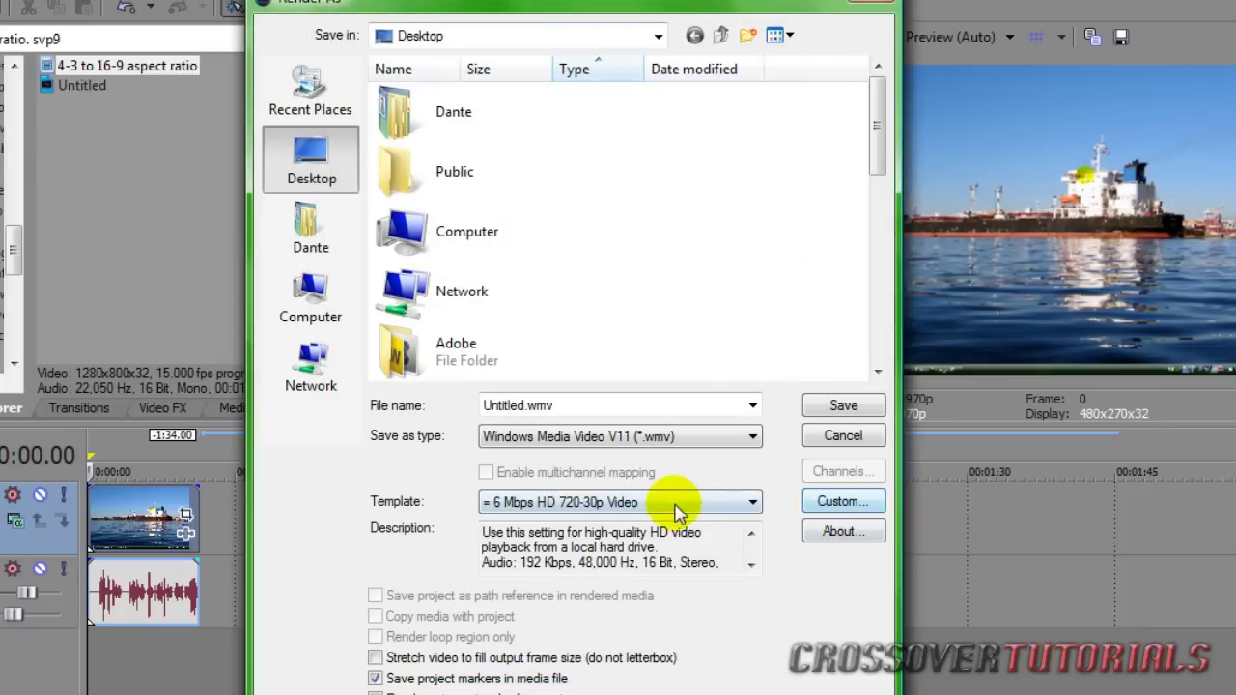
Switch back to the Youtube HD template and recheck its custom settings.
{"action": "left_click", "coordinate": [749, 502]}
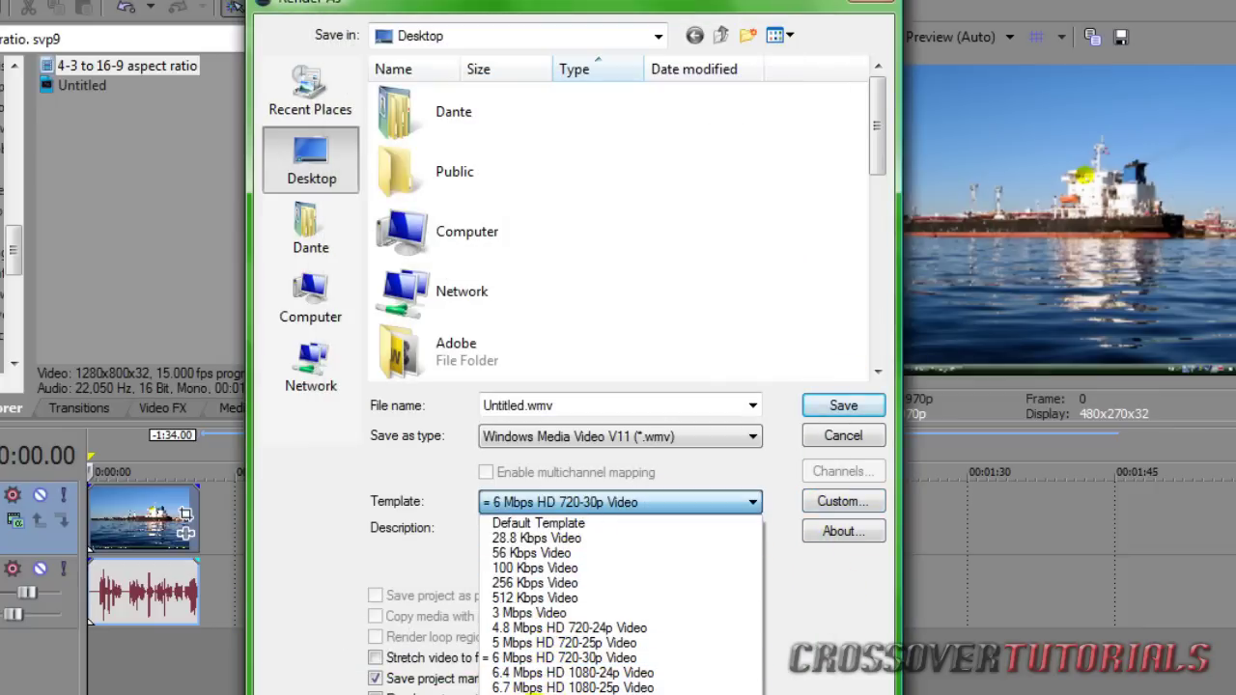
{"action": "left_click", "coordinate": [541, 673]}
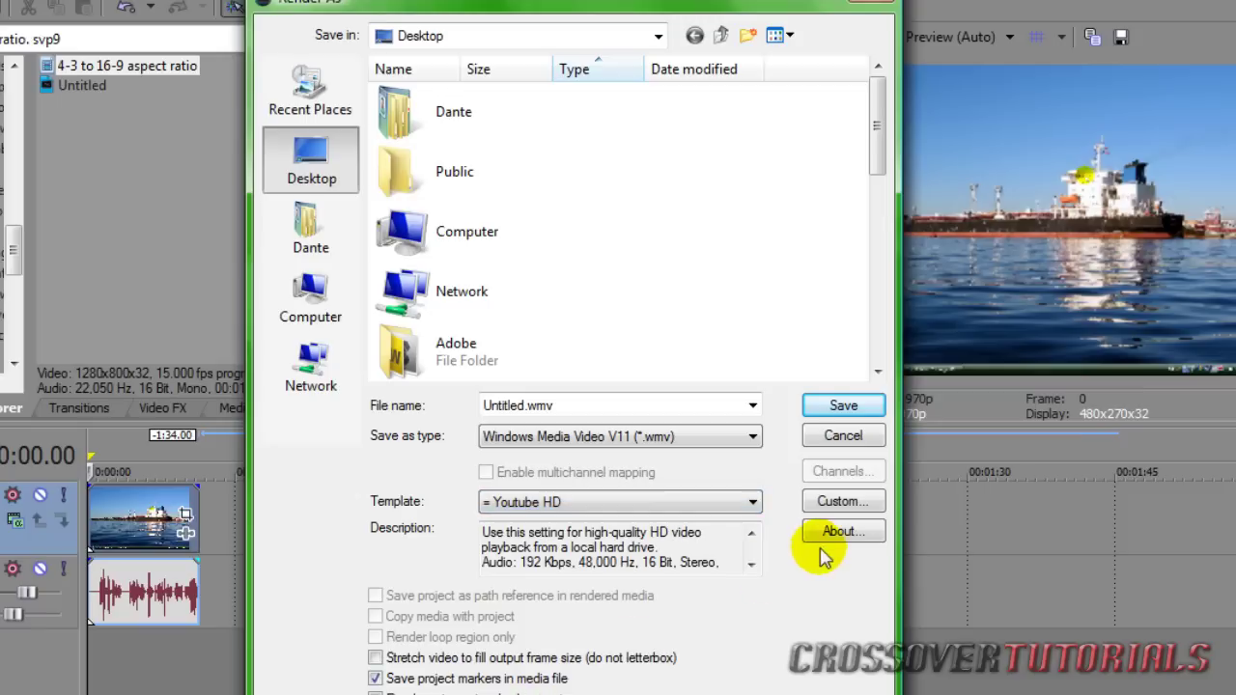
{"action": "left_click", "coordinate": [855, 503]}
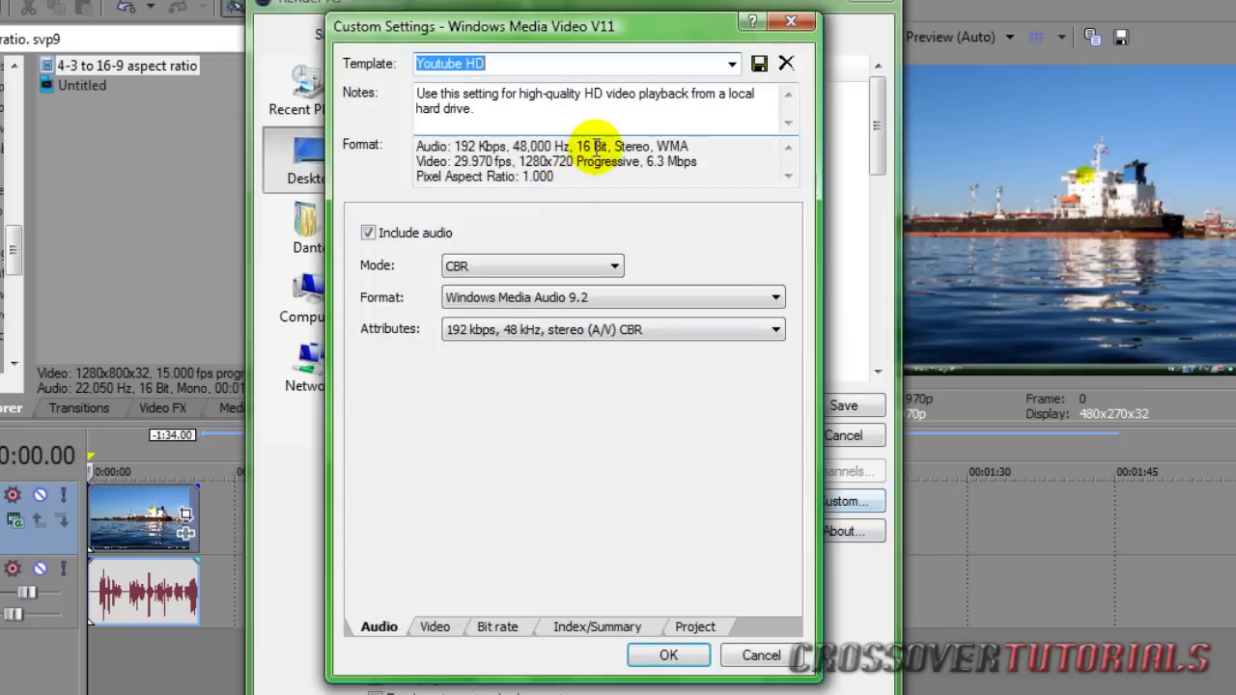
{"action": "left_click", "coordinate": [759, 657]}
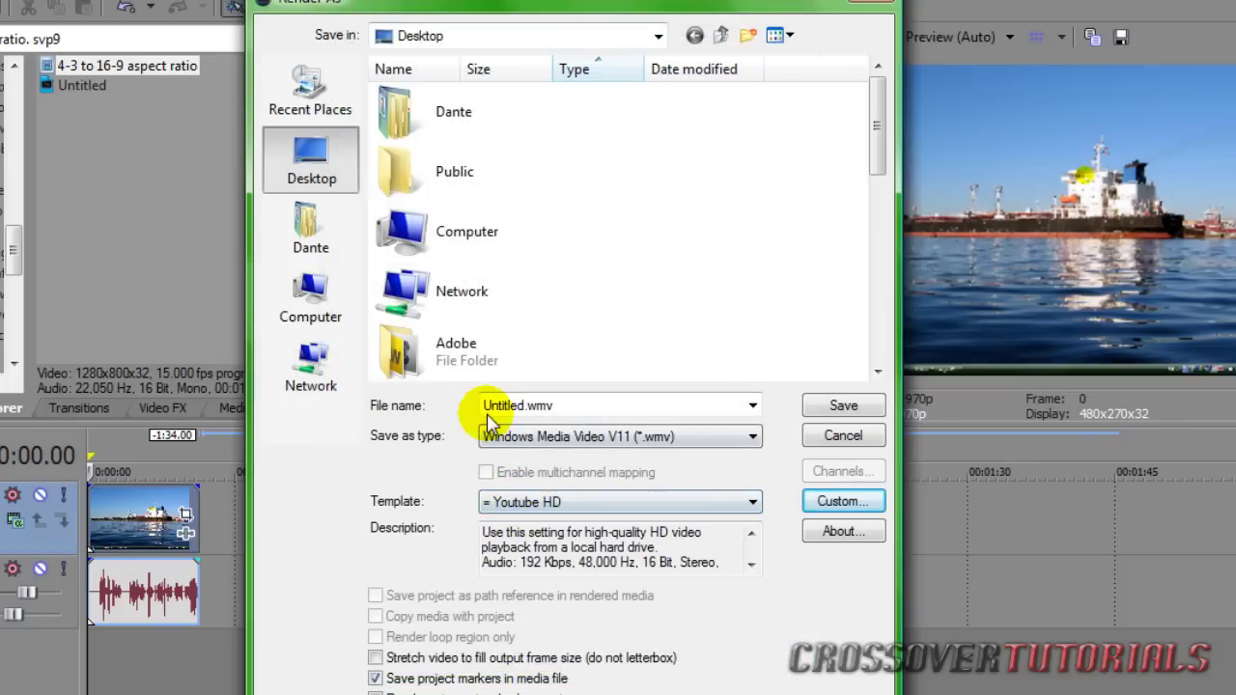
Keep Youtube HD as the template and render the project to Untitled.wmv.
{"action": "left_click", "coordinate": [731, 503]}
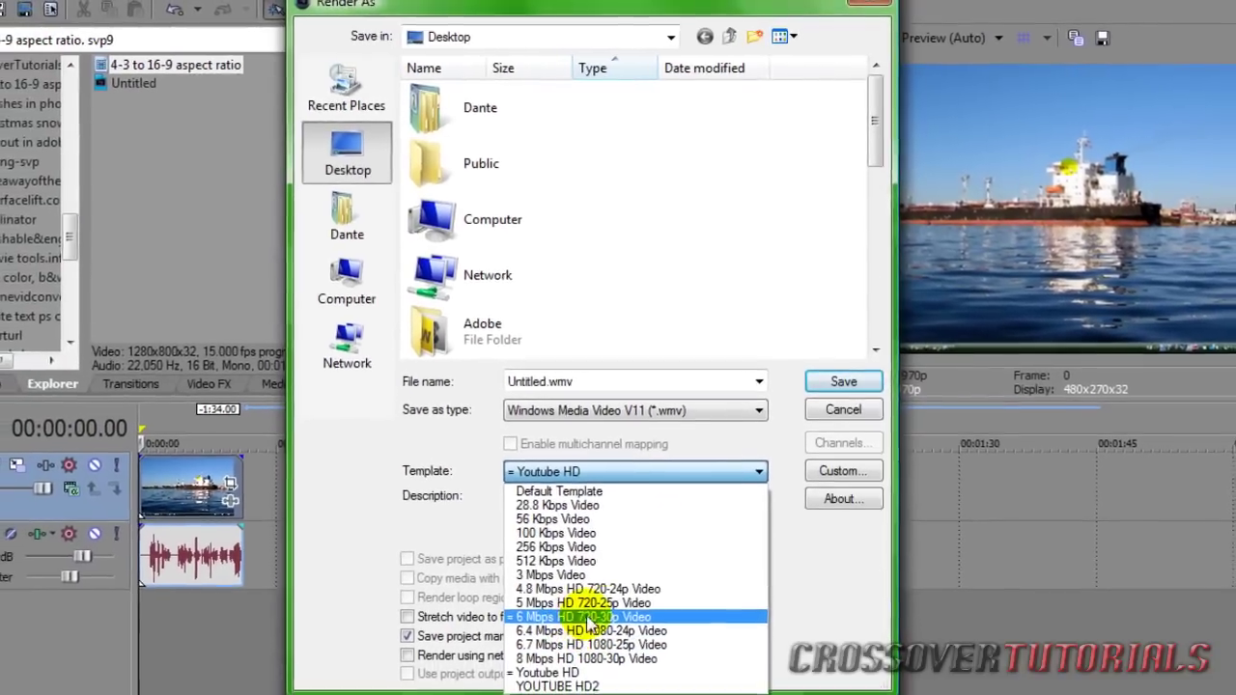
{"action": "left_click", "coordinate": [548, 672]}
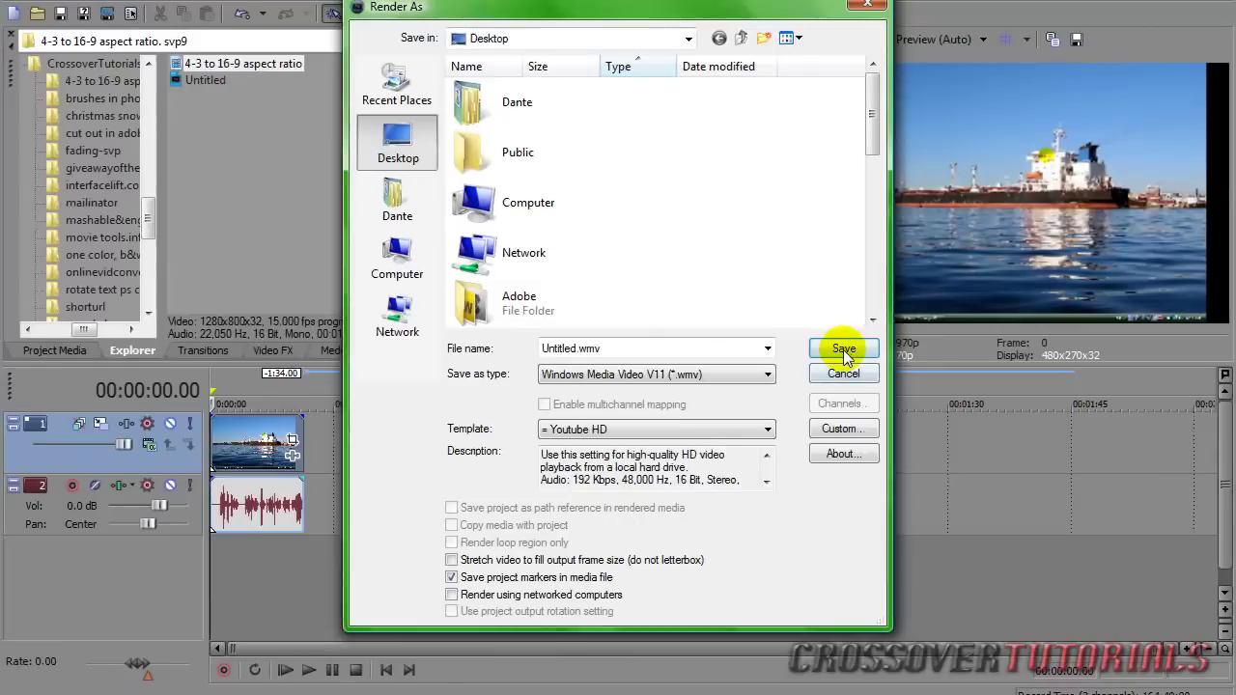
{"action": "left_click", "coordinate": [843, 348]}
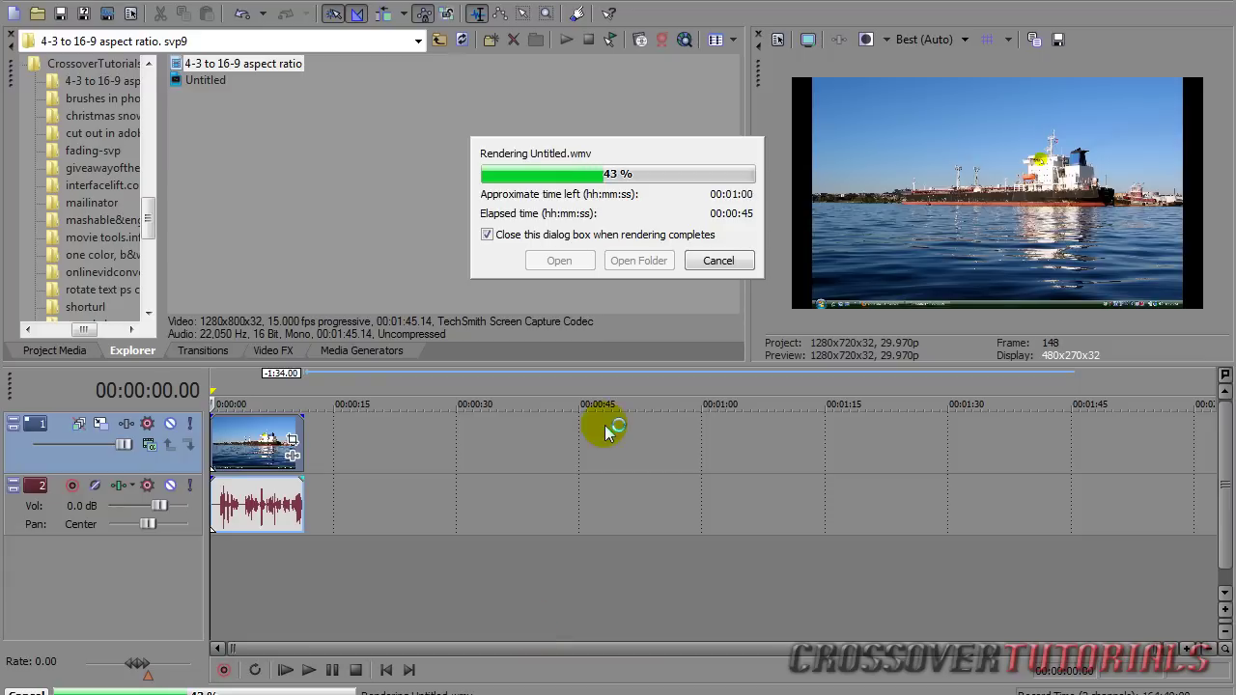
Cancel the Untitled.wmv render at 43% and dismiss the cancellation notice.
{"action": "left_click", "coordinate": [717, 261]}
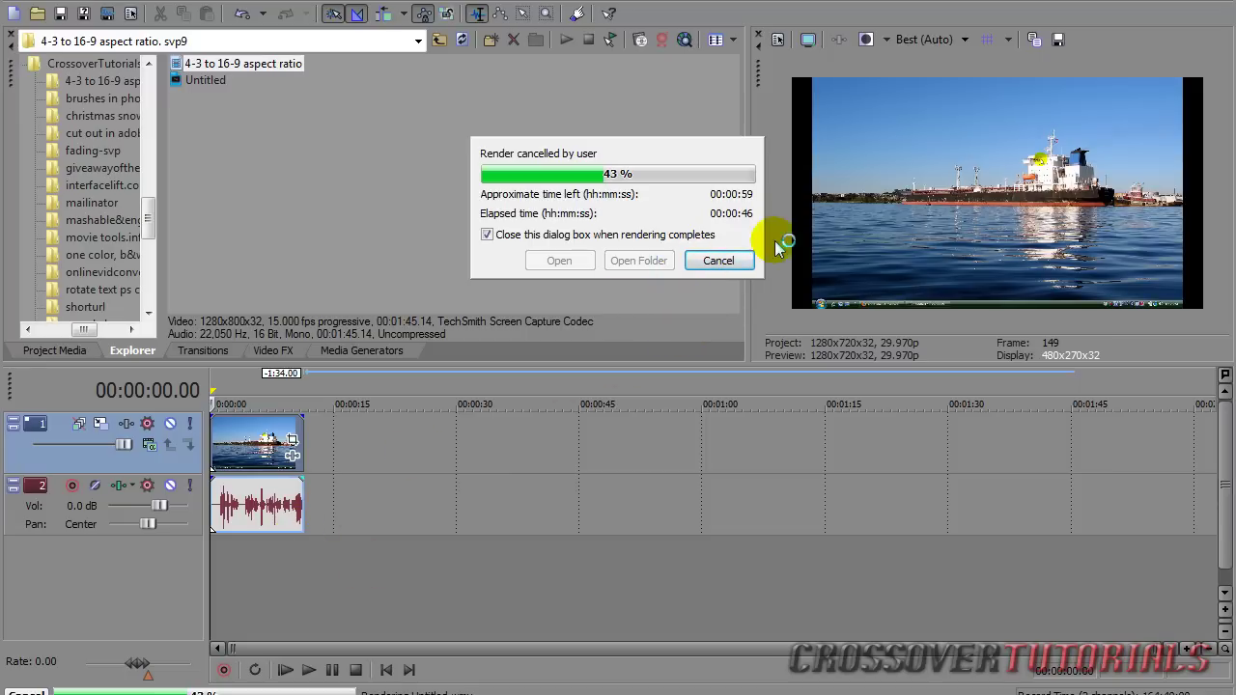
{"action": "left_click", "coordinate": [694, 263]}
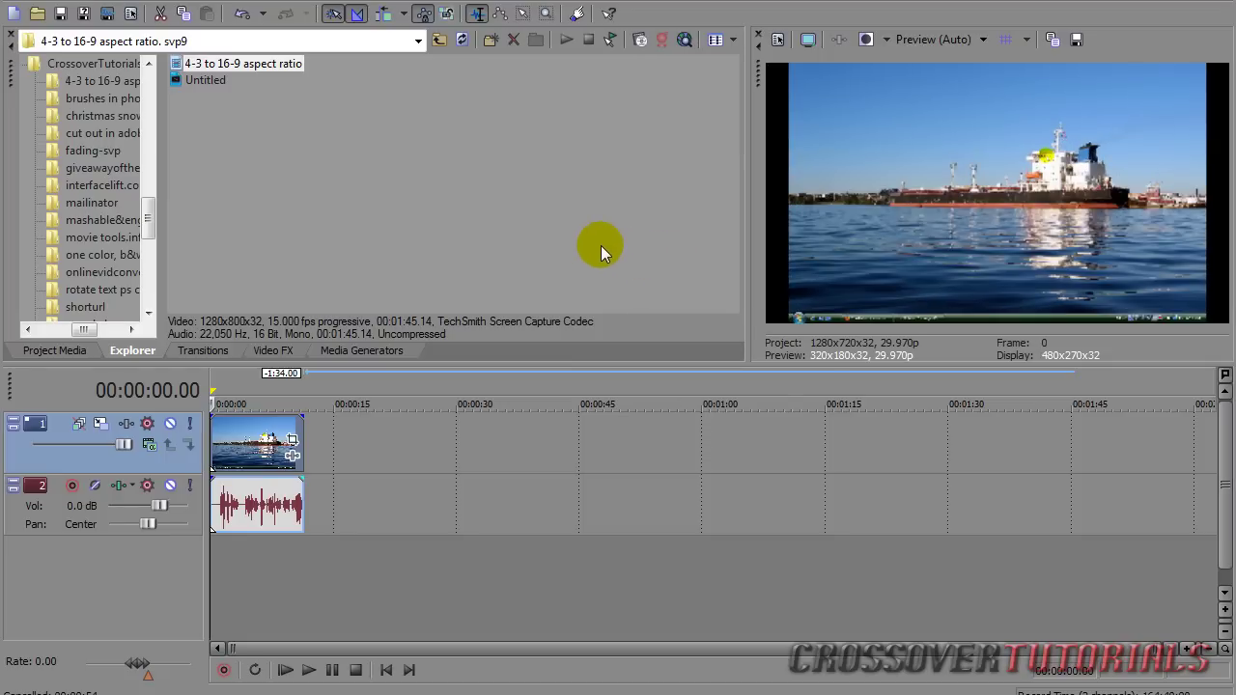
Return the timeline cursor to 00:00:00.00 and open the project video properties (HDV 720-30p).
{"action": "left_click", "coordinate": [14, 5]}
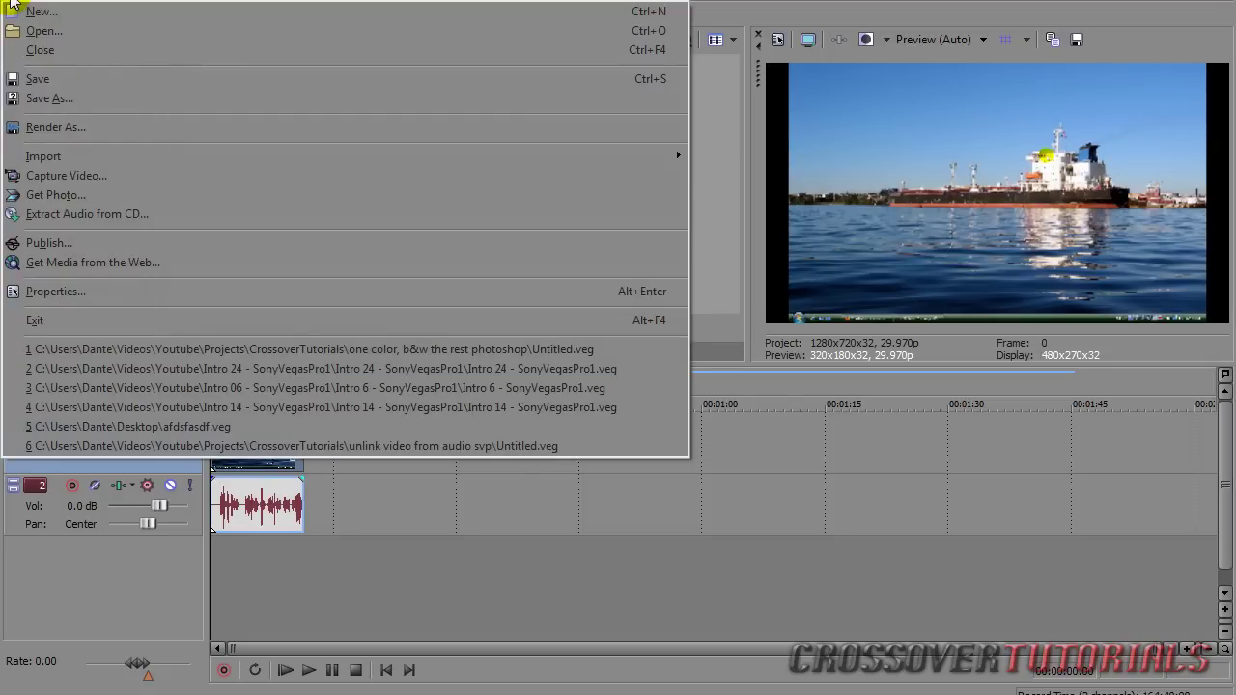
{"action": "left_click", "coordinate": [857, 586]}
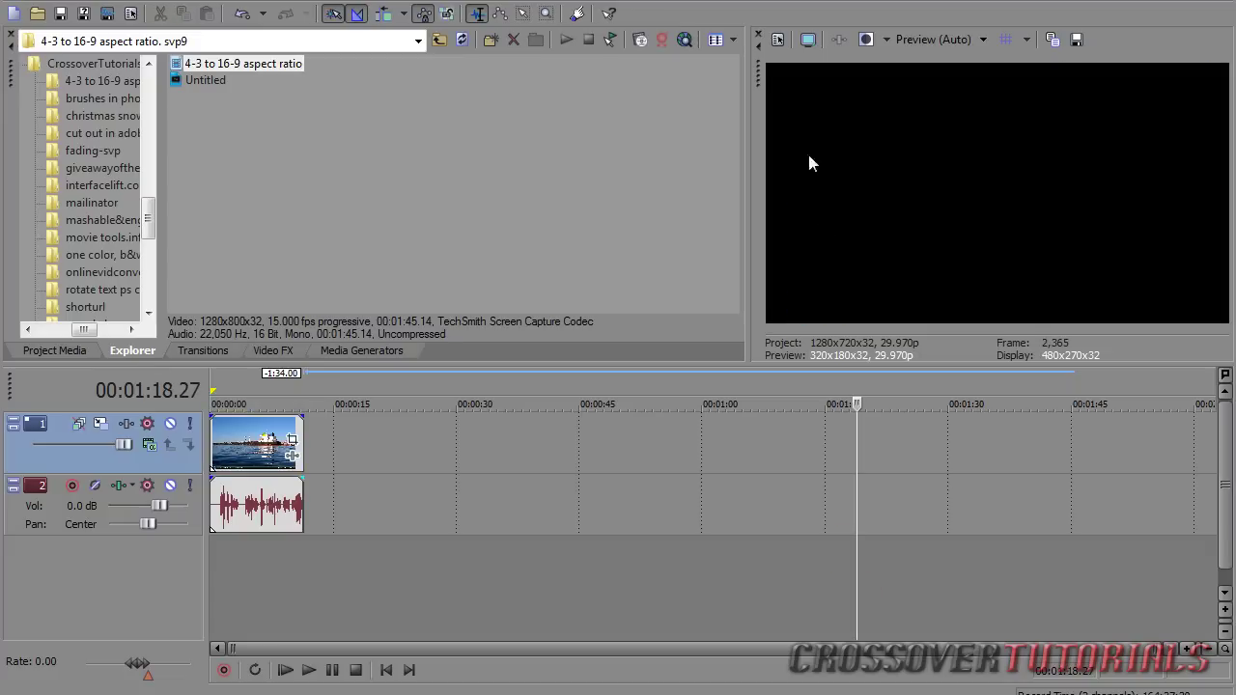
{"action": "left_click", "coordinate": [194, 565]}
{"action": "double_click", "coordinate": [205, 563]}
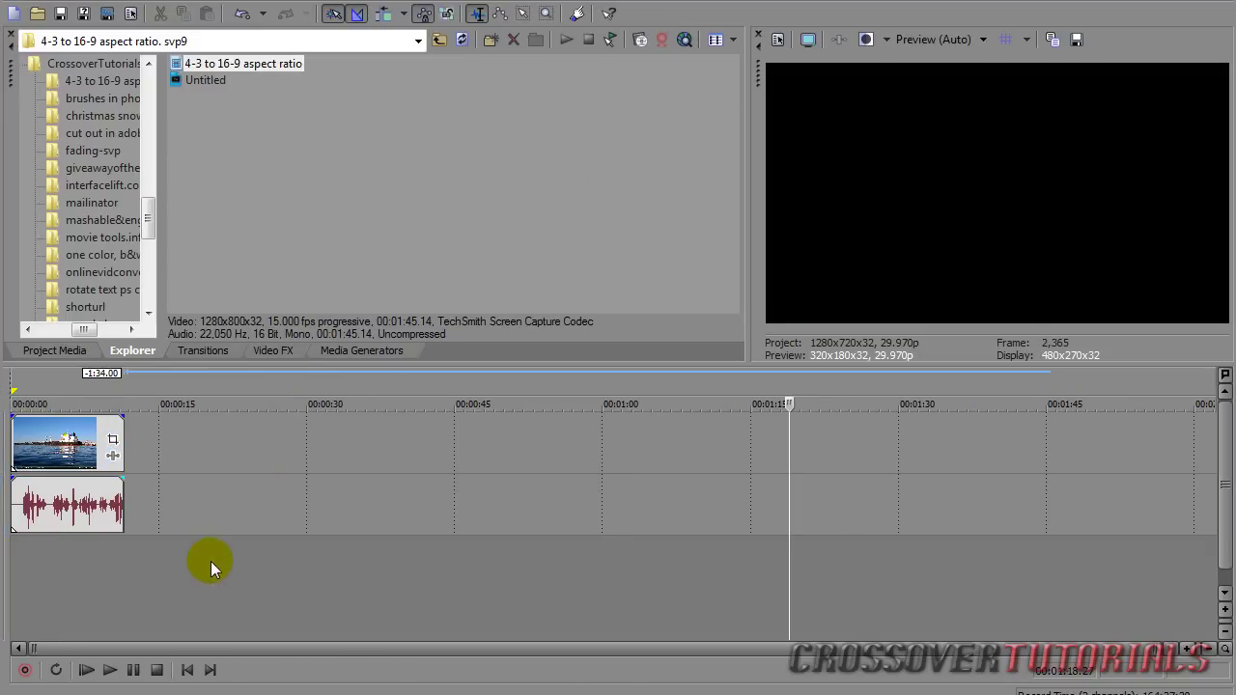
{"action": "double_click", "coordinate": [10, 515]}
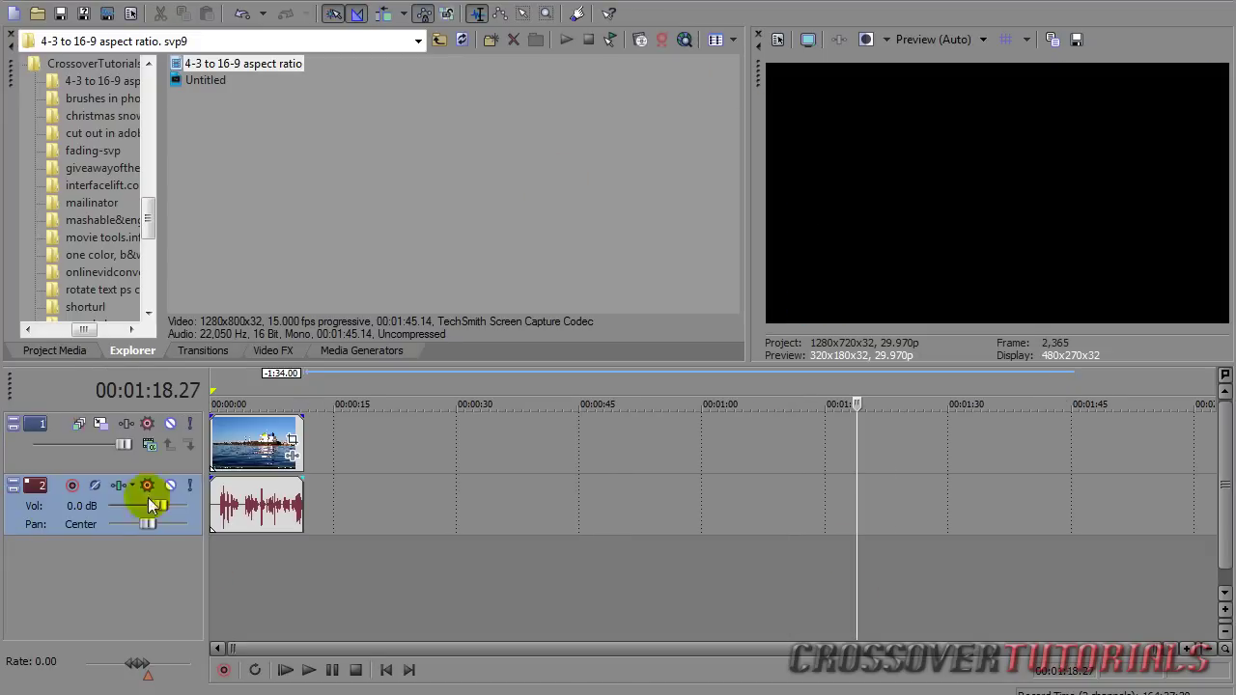
{"action": "left_click", "coordinate": [215, 568]}
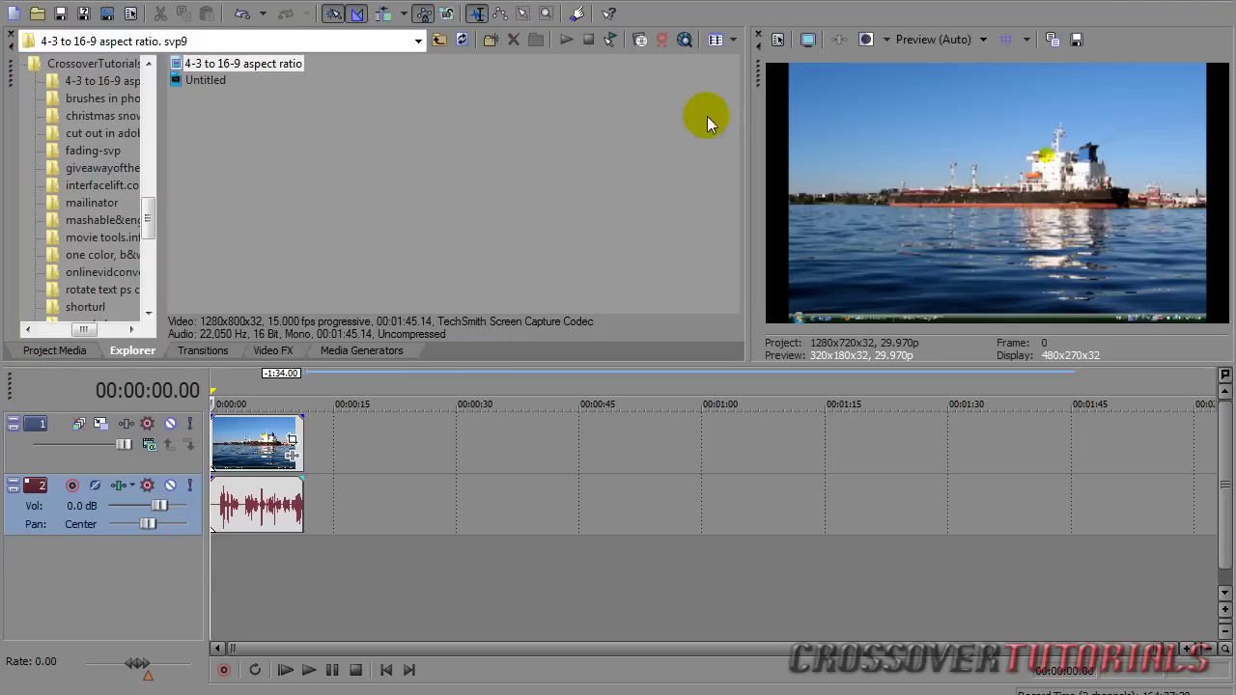
{"action": "left_click", "coordinate": [776, 41]}
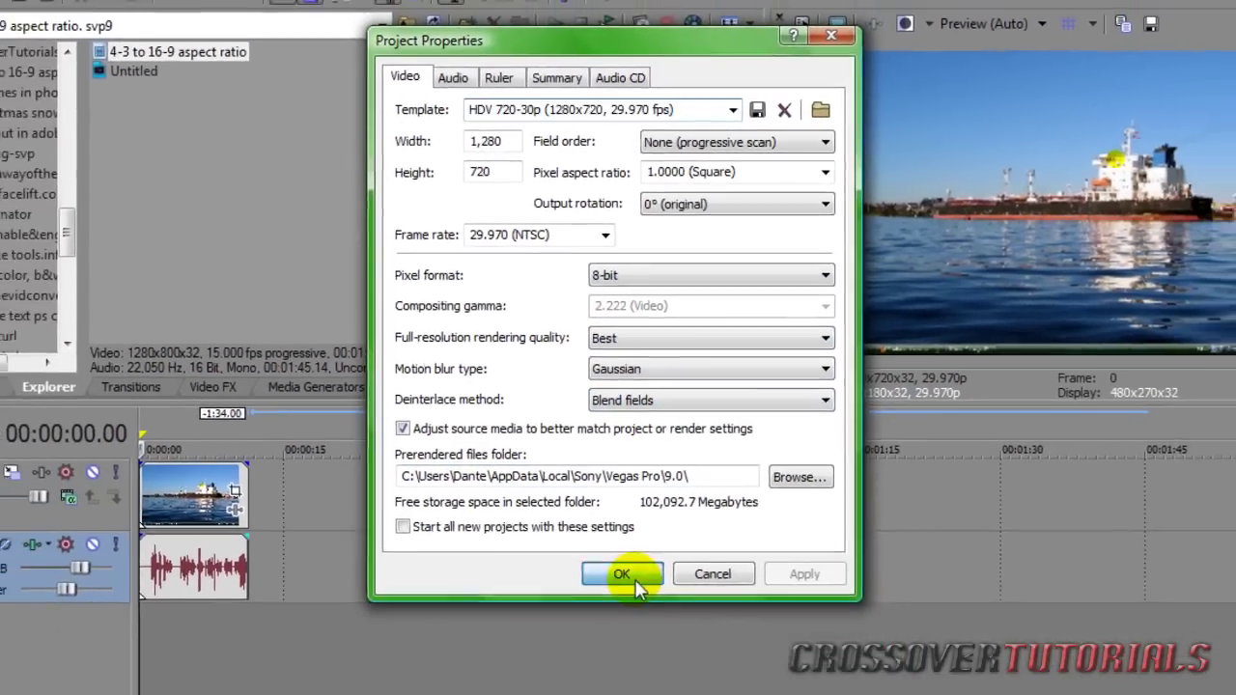
{"action": "left_click", "coordinate": [635, 581]}
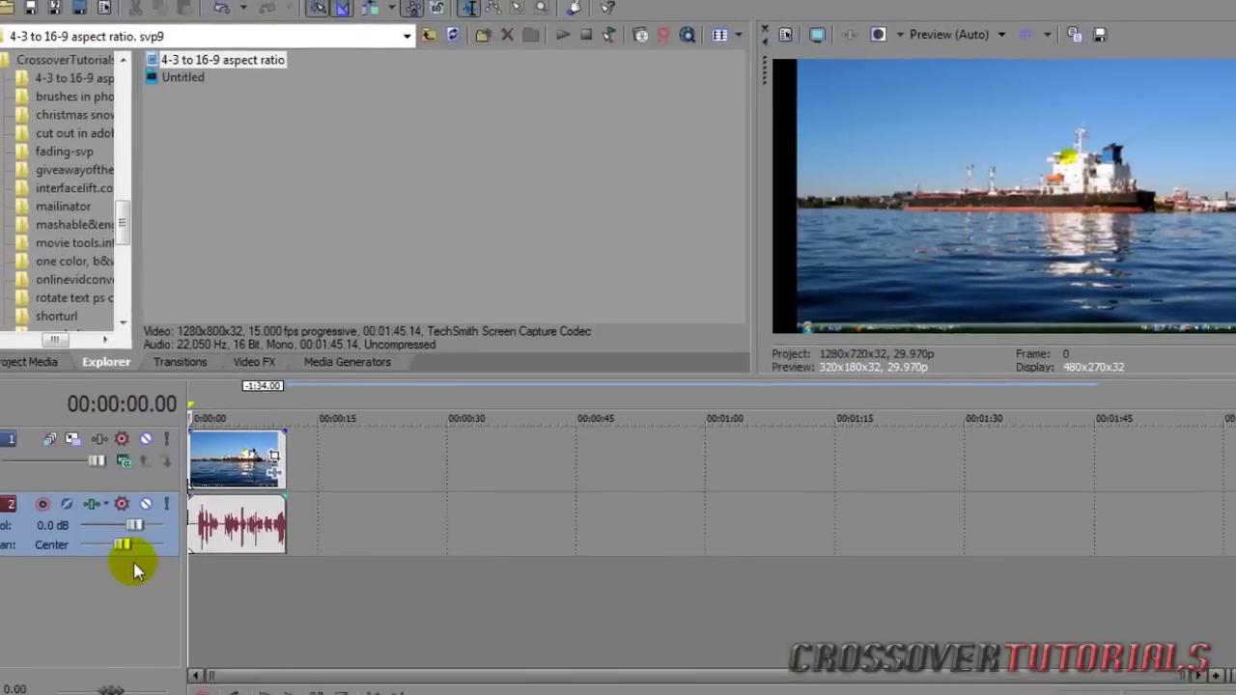